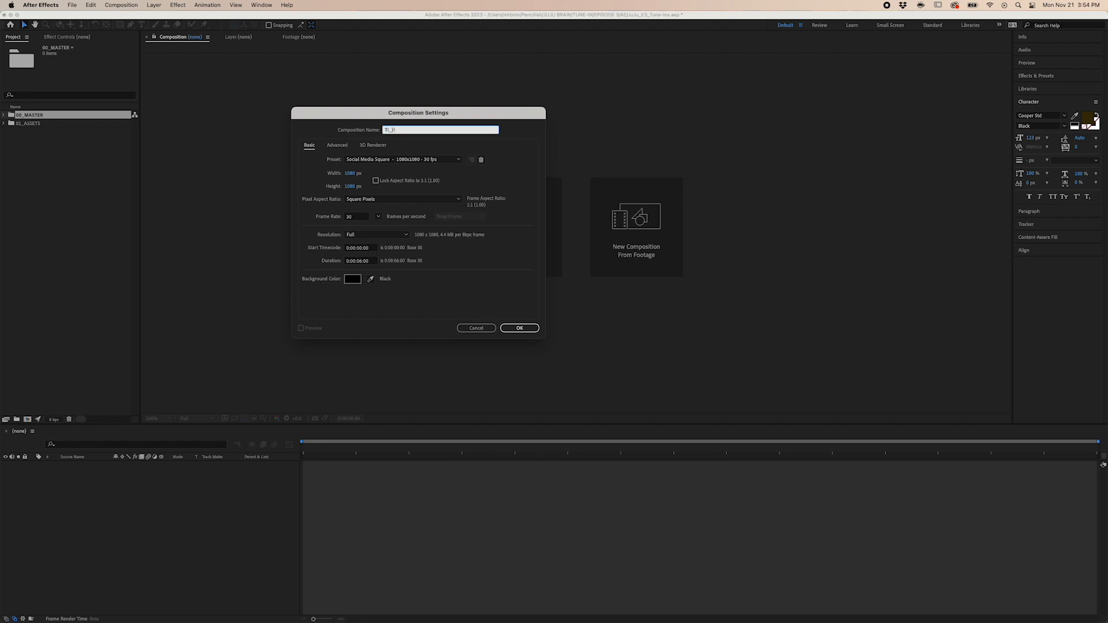
Create the composition TI_01 at 1080 x 1080, 30 fps, with a six-second duration.
key("Return")
scroll(512, 196, "down", 1)
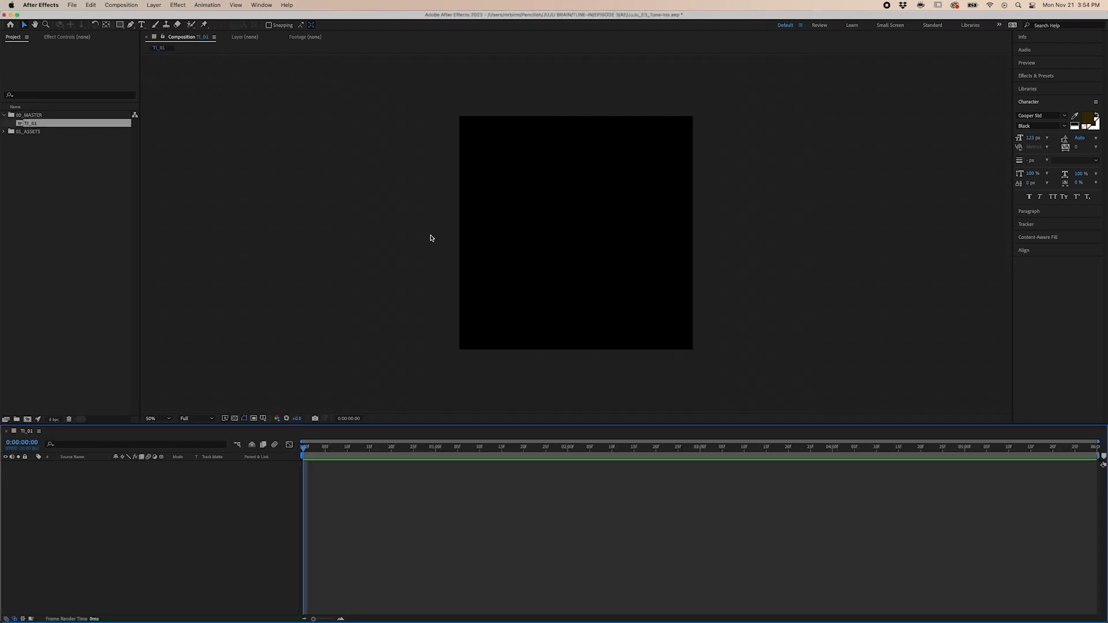
Switch to the file browser and import the episode's background images into the 01_ASSETS folder.
key("super+Tab")
right_click(665, 334)
left_click(689, 364)
left_click(672, 325)
left_click(767, 325)
scroll(681, 404, "down", 5)
left_click(680, 467, "shift")
left_click_drag(568, 325, 28, 132)
Name a new folder in 01_ASSETS IMAGES and move the imported background images into it.
type("IMAGES")
key("Return")
left_click(75, 172, "shift")
left_click_drag(75, 173, 33, 181)
Create a MOTION ASSETS folder in 01_ASSETS and import all the doodle animation movies into it.
left_click(28, 132)
left_click(17, 419)
type("MOTION ASSETS")
left_click(670, 324)
key("super+a")
left_click_drag(671, 338, 87, 513)
Place the Burger Palace 1 background image in the TI_01 composition.
double_click(48, 157)
left_click(12, 149)
left_click(12, 140)
double_click(29, 123)
left_click(63, 172)
left_click(49, 189)
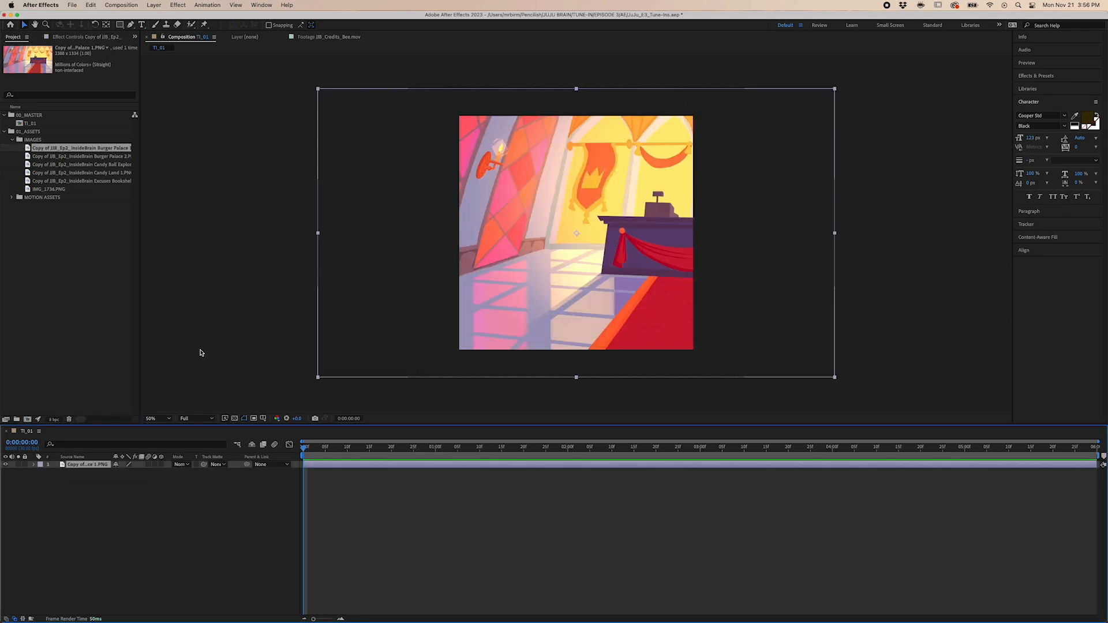
Add all the movies from MOTION ASSETS to TI_01 above the background layer.
left_click(12, 198)
left_click(57, 206)
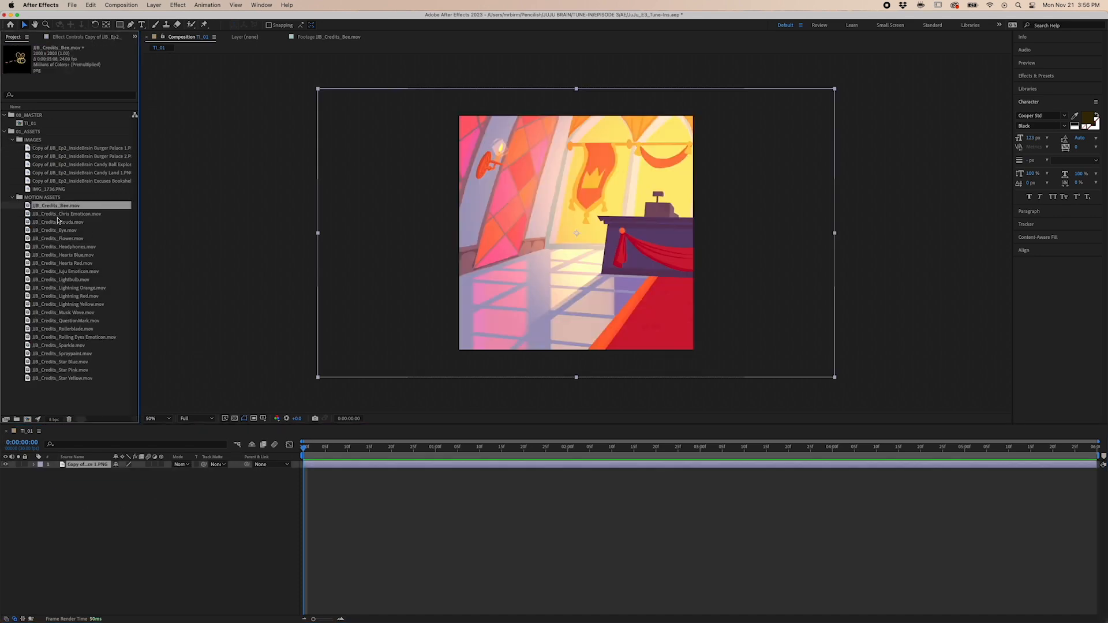
left_click(75, 378, "shift")
left_click_drag(75, 378, 110, 465)
Set the scale of all the doodle animation layers to 25%.
key("s")
left_click(125, 472)
type("50")
key("Return")
scroll(94, 489, "down", 10)
left_click(95, 597)
scroll(96, 599, "up", 10)
left_click(88, 464, "shift")
left_click(542, 470)
key("super+z")
Arrange the first doodles in the frame, with the bee upper left, the clouds upper right and the eye lower left.
left_click(362, 472)
left_click_drag(593, 238, 531, 149)
left_click_drag(567, 210, 625, 136)
left_click_drag(568, 228, 499, 300)
left_click(507, 494)
left_click_drag(629, 147, 644, 145)
Go to 0:00:02:11 and spread the remaining doodles, such as the flower, headphones, hearts and lightning, out from the frame's centre.
left_click_drag(488, 448, 616, 512)
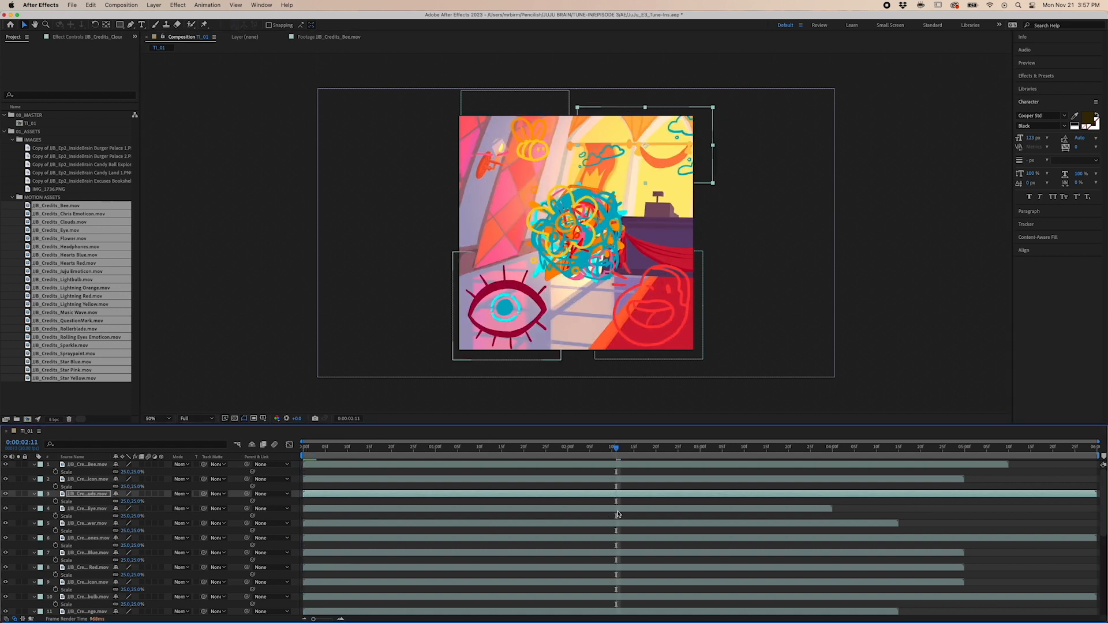
left_click_drag(568, 222, 495, 203)
left_click_drag(581, 201, 656, 169)
left_click_drag(577, 240, 578, 314)
mouse_move(572, 231)
left_mouse_down()
mouse_move(502, 236)
mouse_move(600, 150)
left_mouse_up()
mouse_move(577, 230)
left_mouse_down()
mouse_move(552, 302)
mouse_move(649, 242)
left_mouse_up()
mouse_move(577, 228)
left_mouse_down()
mouse_move(642, 170)
mouse_move(504, 289)
left_mouse_up()
mouse_move(577, 228)
left_mouse_down()
mouse_move(490, 156)
mouse_move(550, 167)
left_mouse_up()
left_click(594, 257)
left_click_drag(587, 270, 587, 295)
left_click_drag(553, 322, 568, 328)
left_click_drag(577, 230, 657, 148)
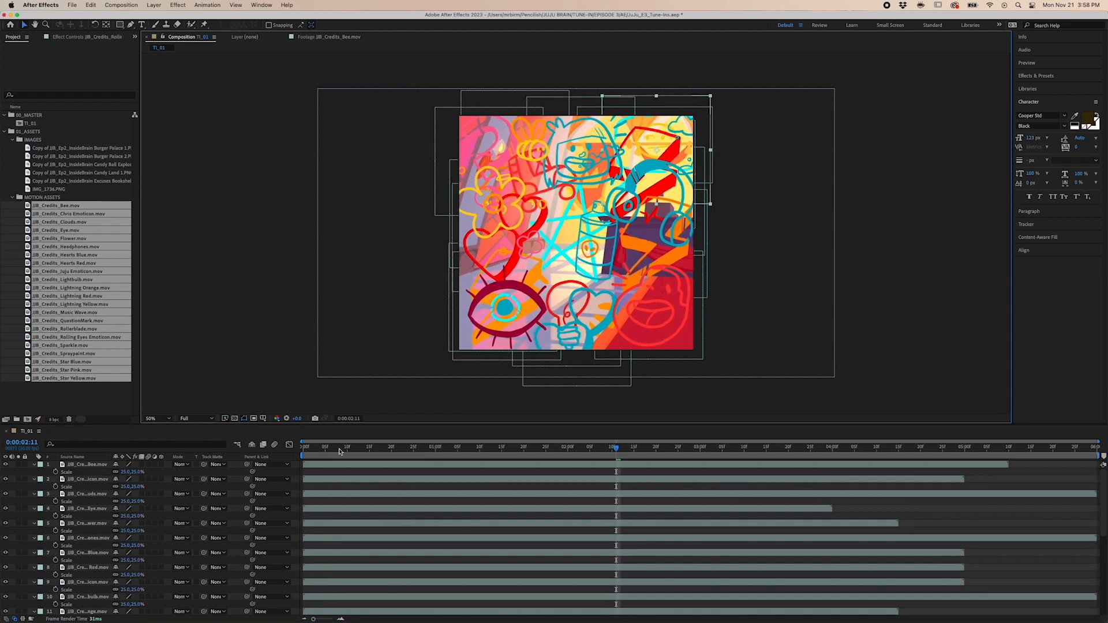
Preview the doodle animations from the start and set the viewer resolution to Quarter.
left_click_drag(616, 447, 275, 445)
key("space")
key("space")
left_click(197, 419)
left_click(202, 466)
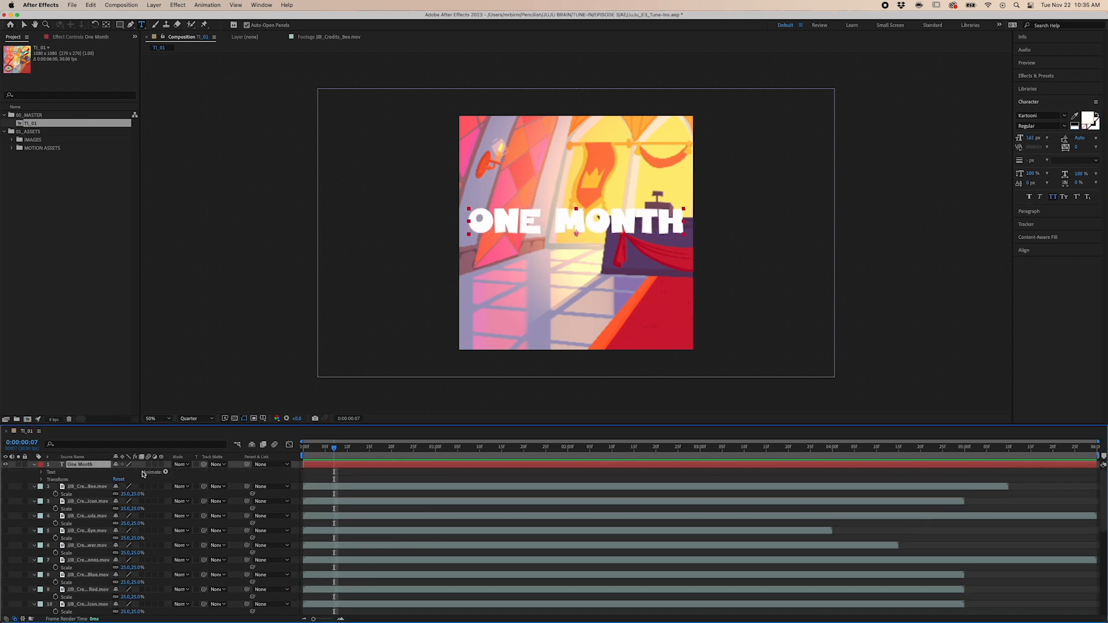
Add a Position animator to the One Month text and expand its range selector's Advanced settings.
left_click(165, 472)
left_click(220, 461)
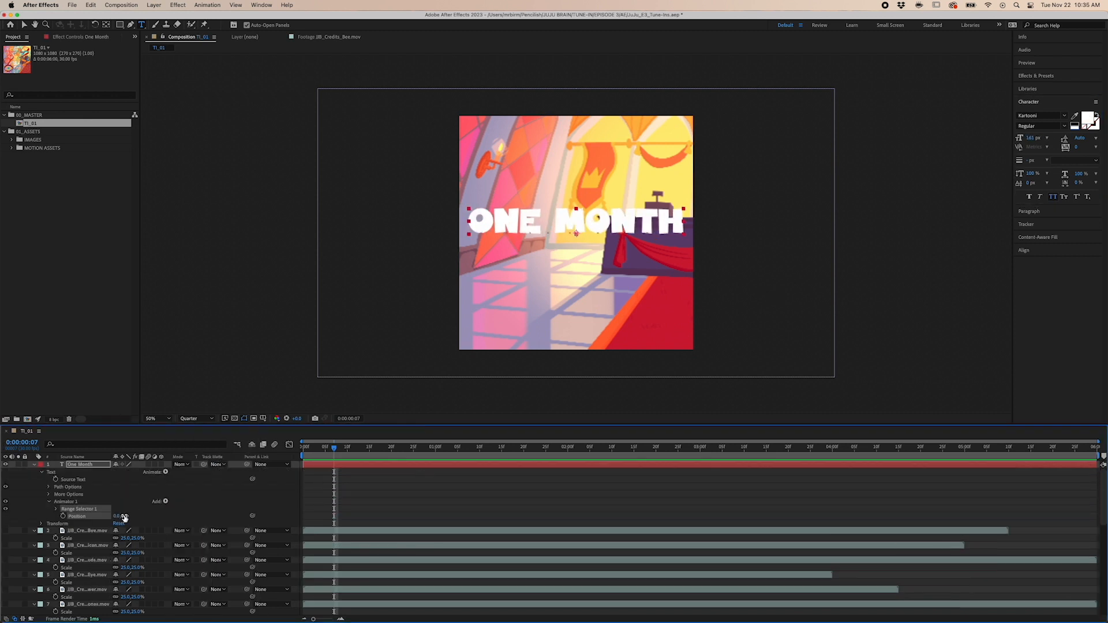
left_click(57, 509)
left_click(64, 538)
scroll(146, 555, "down", 5)
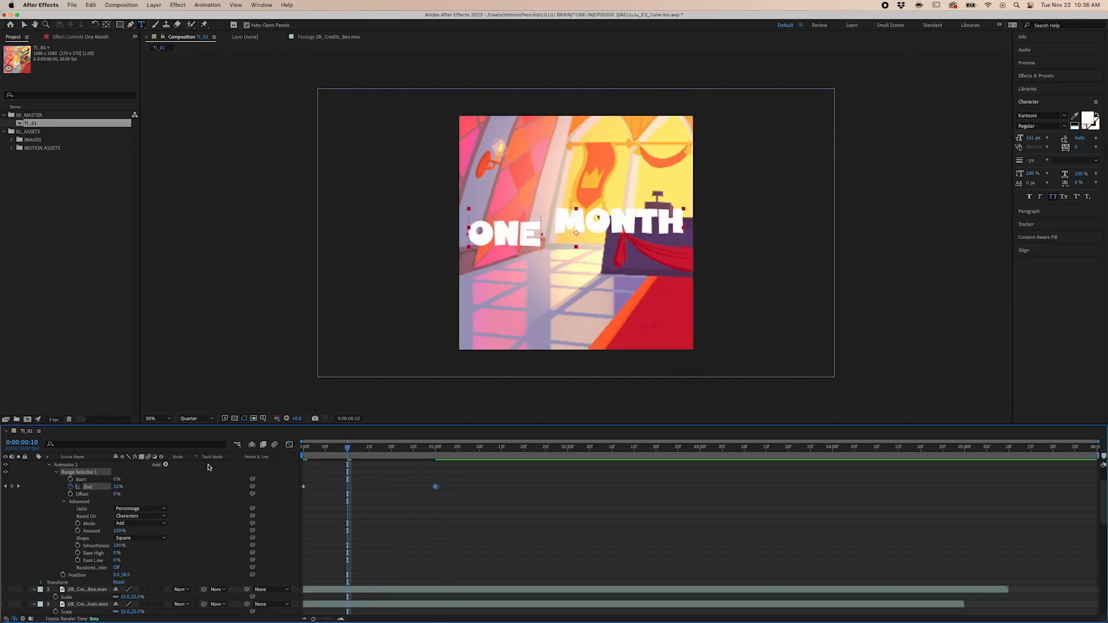
Preview the text animation, then add a Scale property to its animator and set it to 116%.
left_click_drag(274, 449, 288, 449)
key("space")
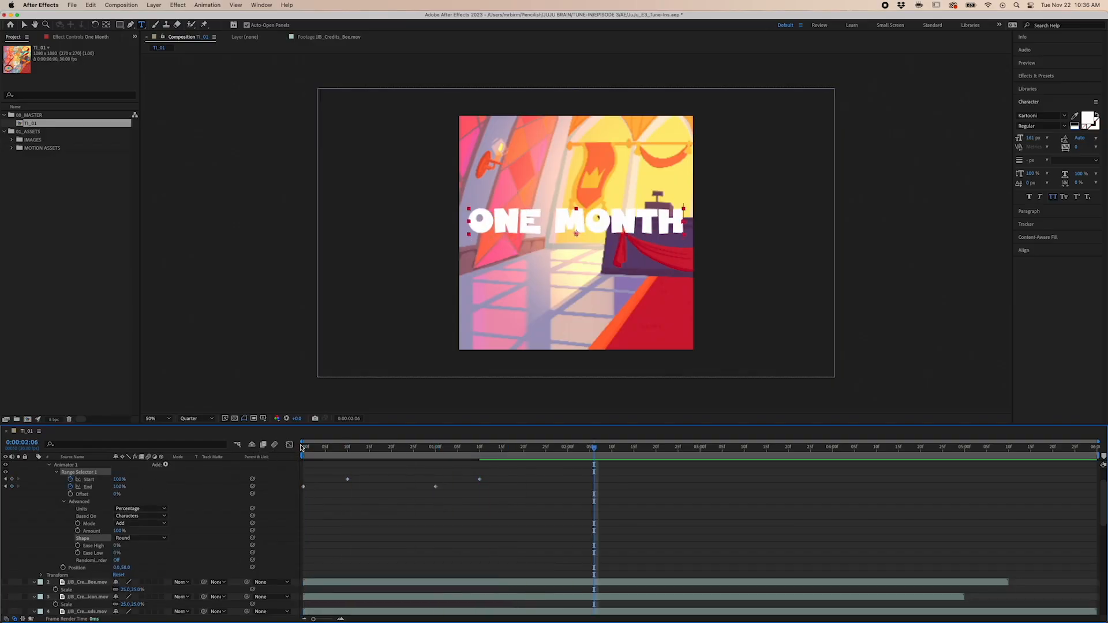
left_click(302, 447)
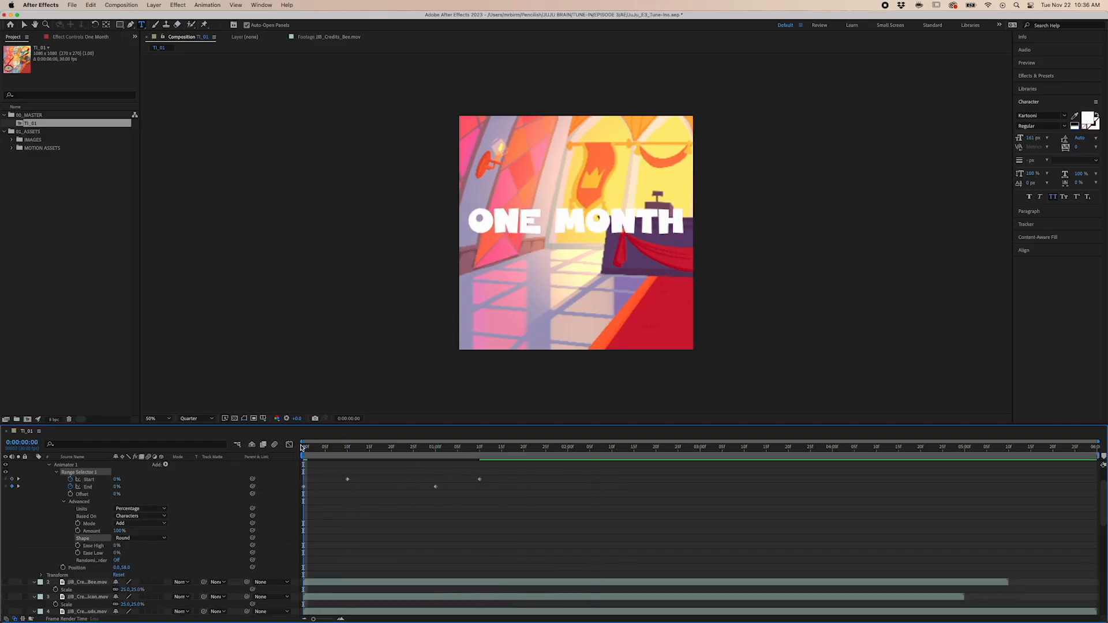
left_click(166, 465)
mouse_move(176, 465)
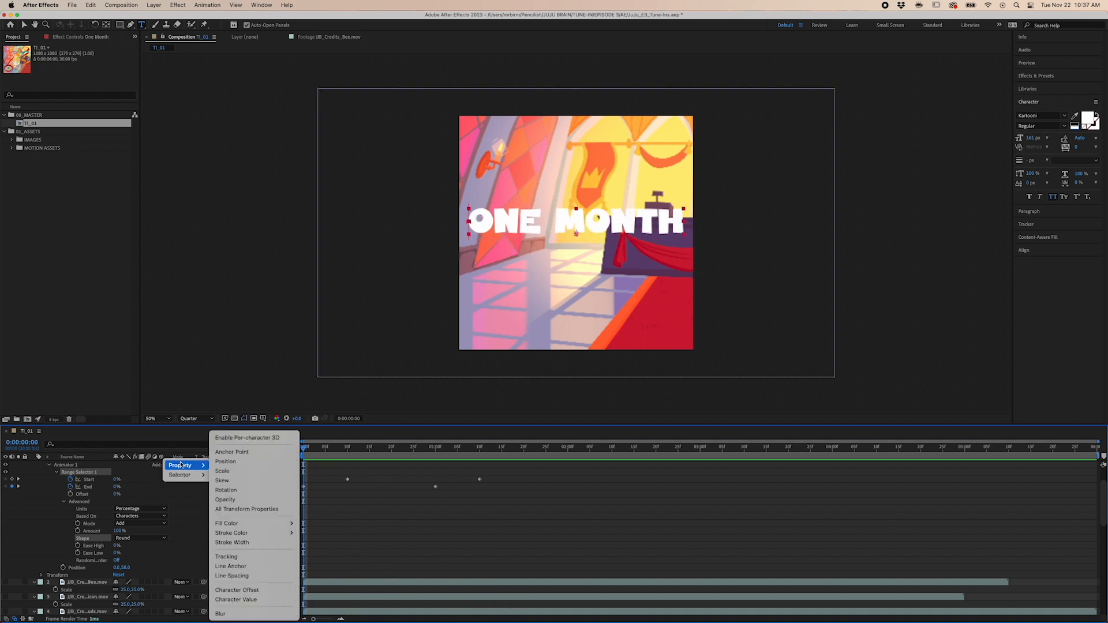
left_click(227, 472)
left_click_drag(140, 574, 144, 574)
Adjust the range selector's easing to Ease High 0% and Ease Low 50%, previewing the text animation.
left_click_drag(311, 460, 302, 451)
key("space")
left_click_drag(116, 546, 173, 548)
key("space")
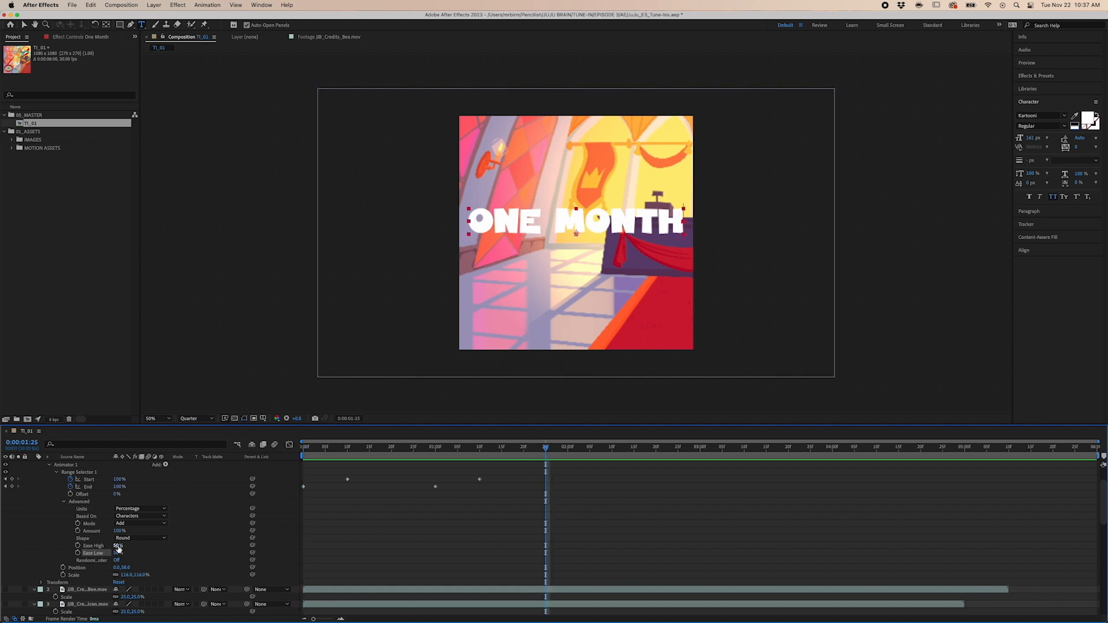
left_click(117, 560)
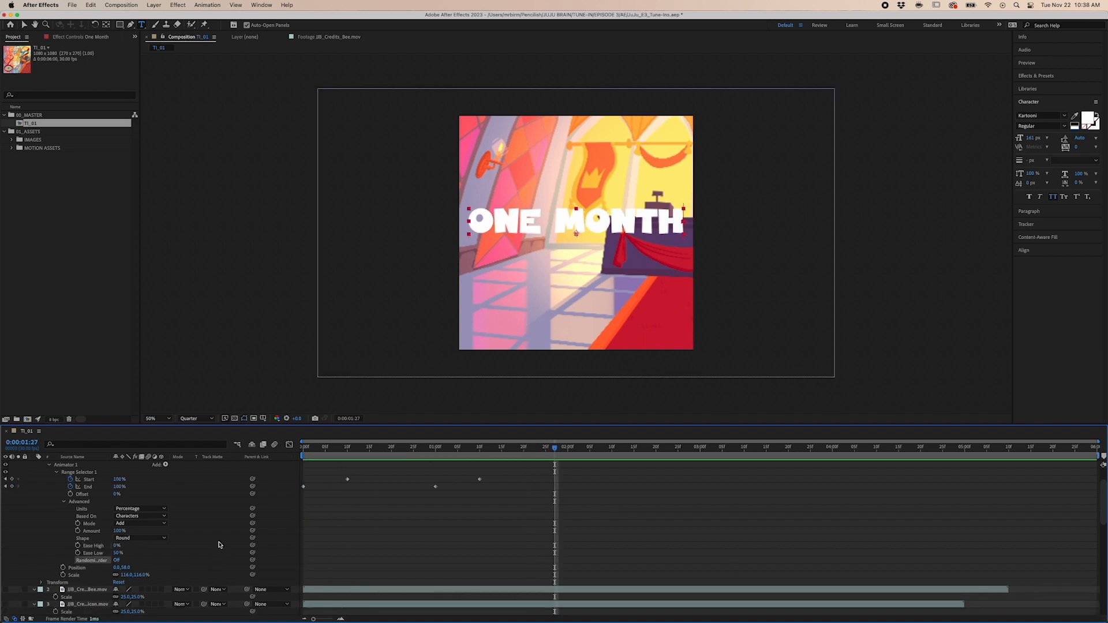
left_click(128, 523)
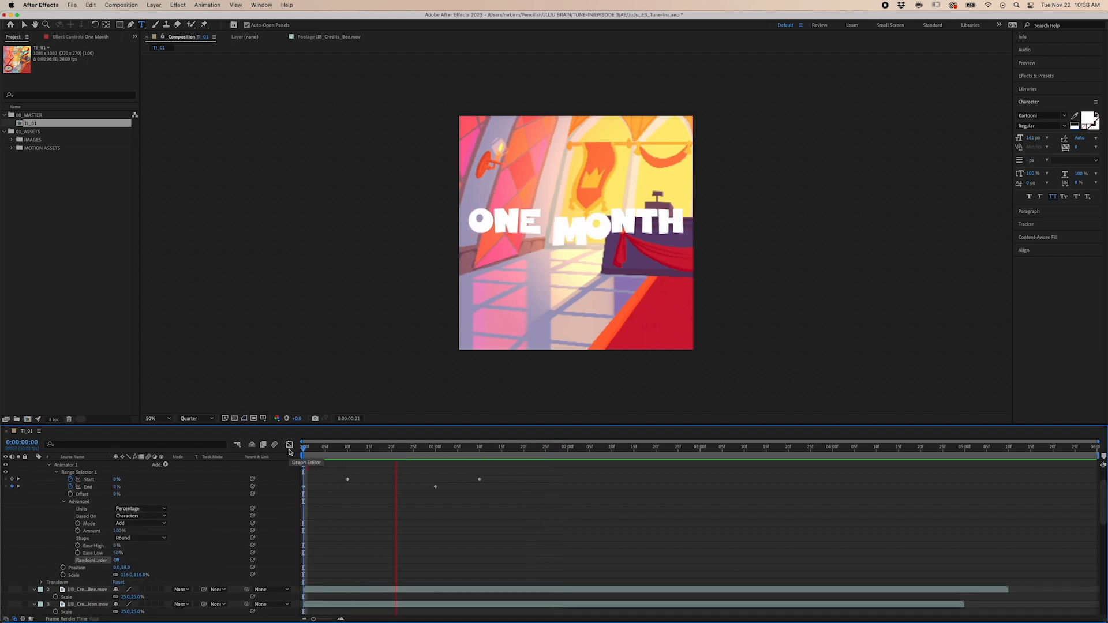
Try adding a second range selector to the One Month text's animator and preview it.
left_click(166, 494)
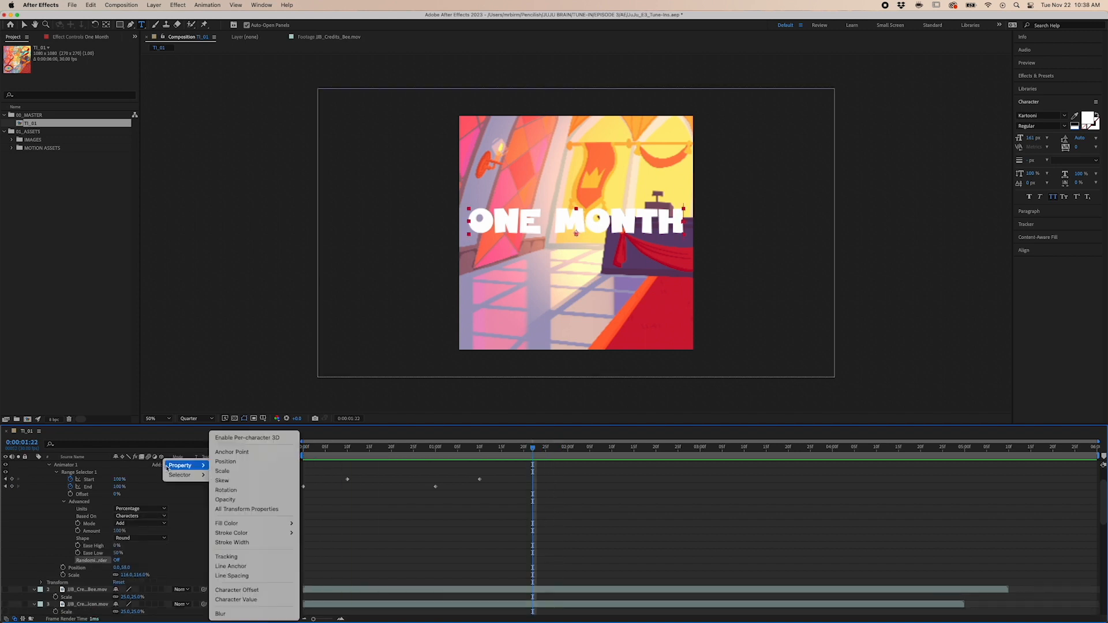
key("Escape")
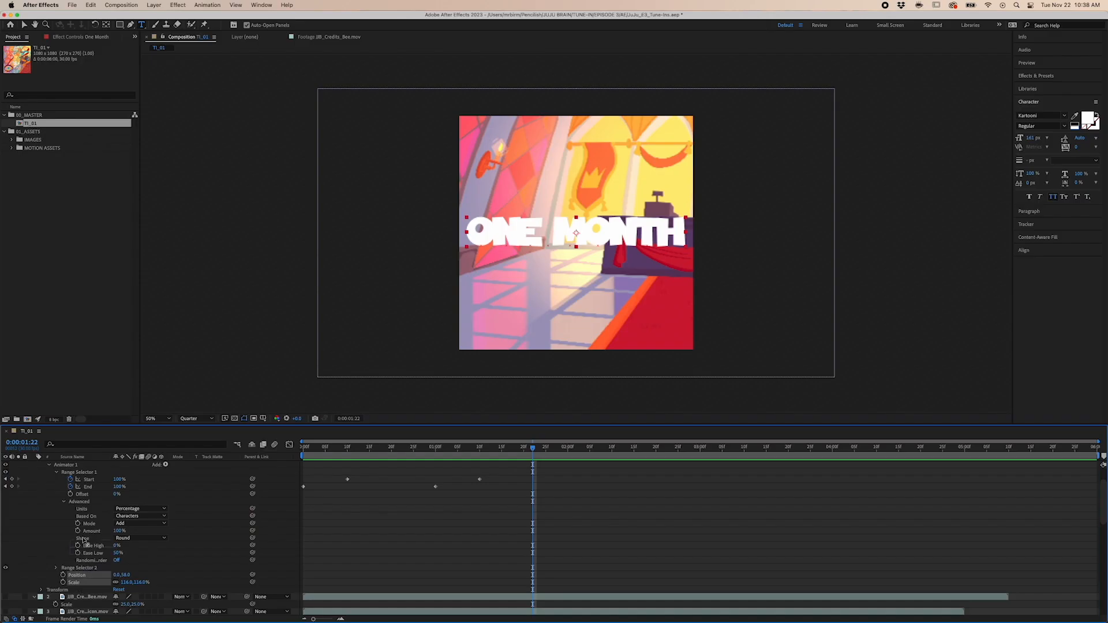
scroll(168, 577, "down", 1)
key("super+z")
scroll(168, 577, "down", 3)
left_click(165, 479)
mouse_move(188, 490)
left_click(233, 490)
key("Home")
key("space")
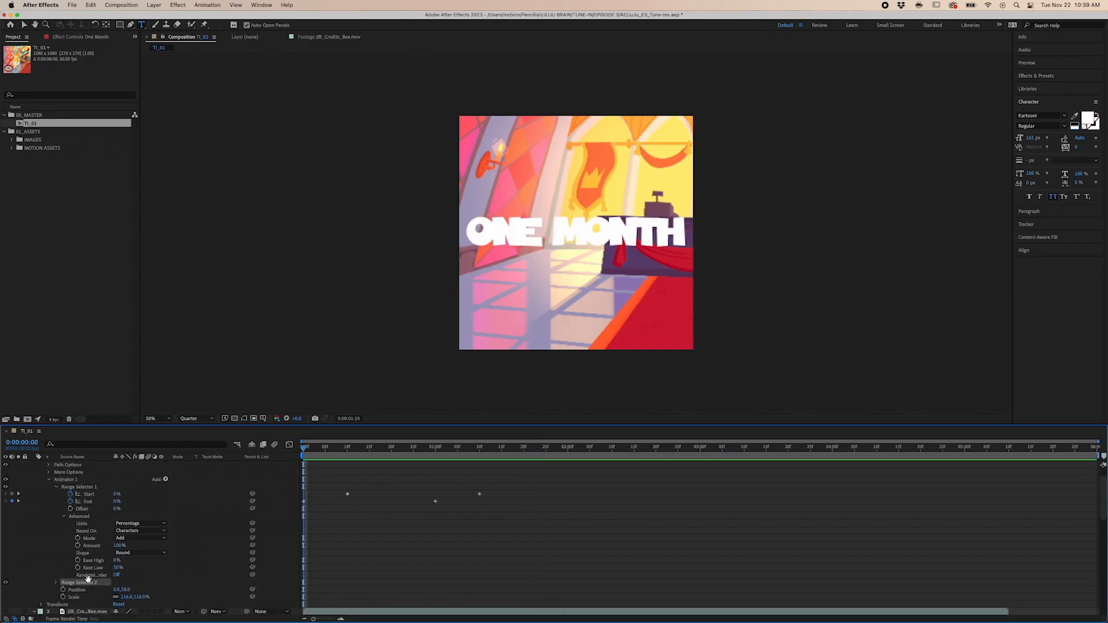
left_click(165, 480)
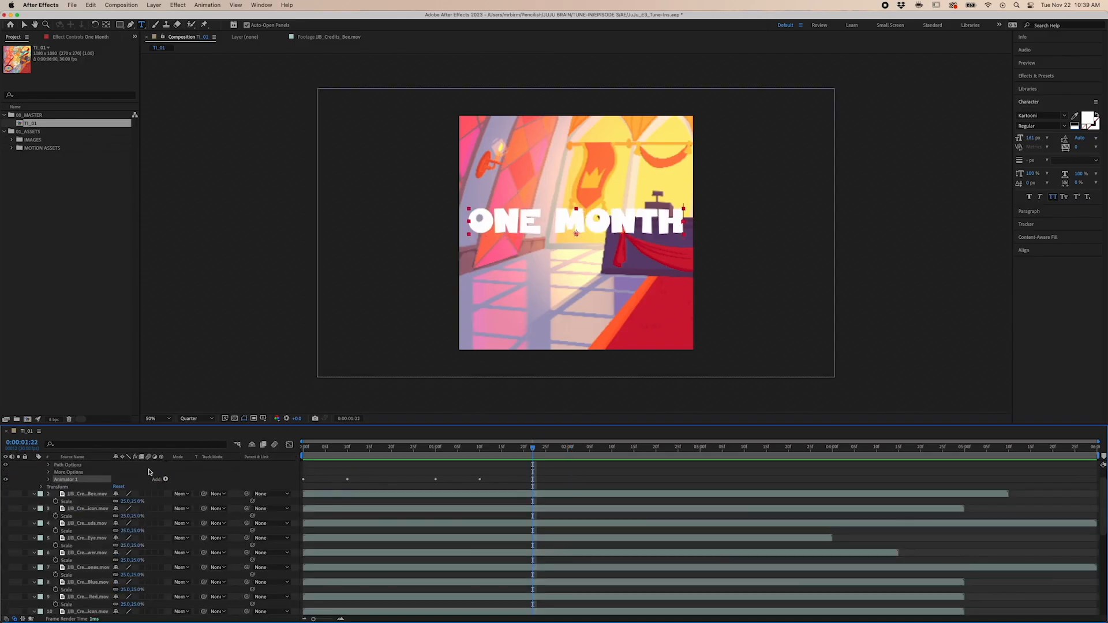
Add a separate Scale animator to the One Month text.
left_click(165, 472)
left_click(199, 470)
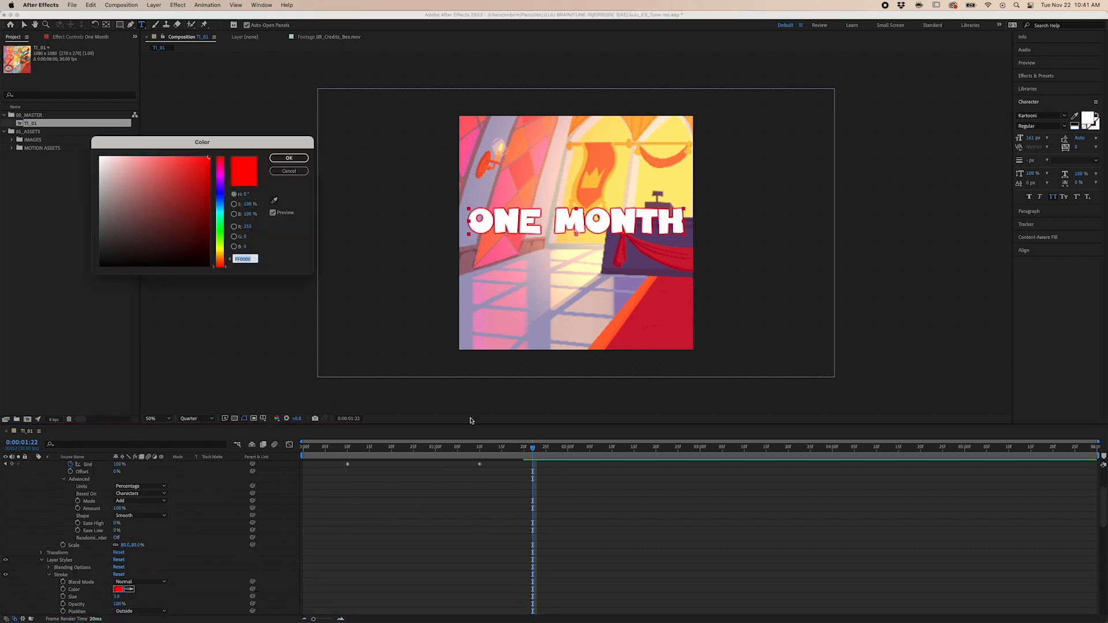
Set the colour of the text's Stroke layer style by sampling the purple counter in the background.
left_click(274, 201)
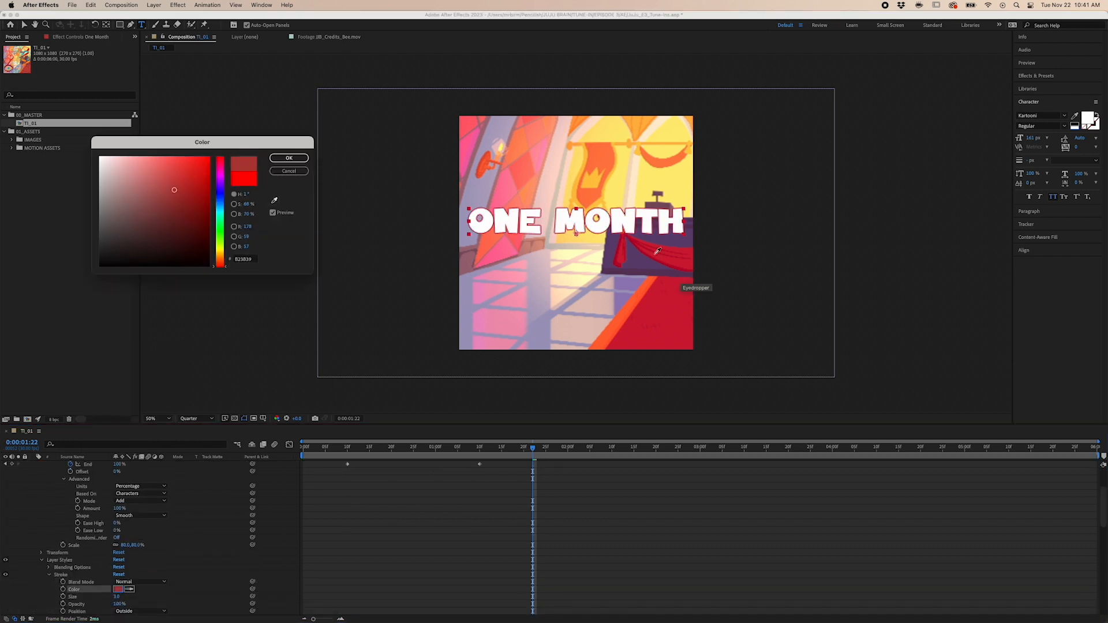
left_click(643, 256)
left_click(295, 160)
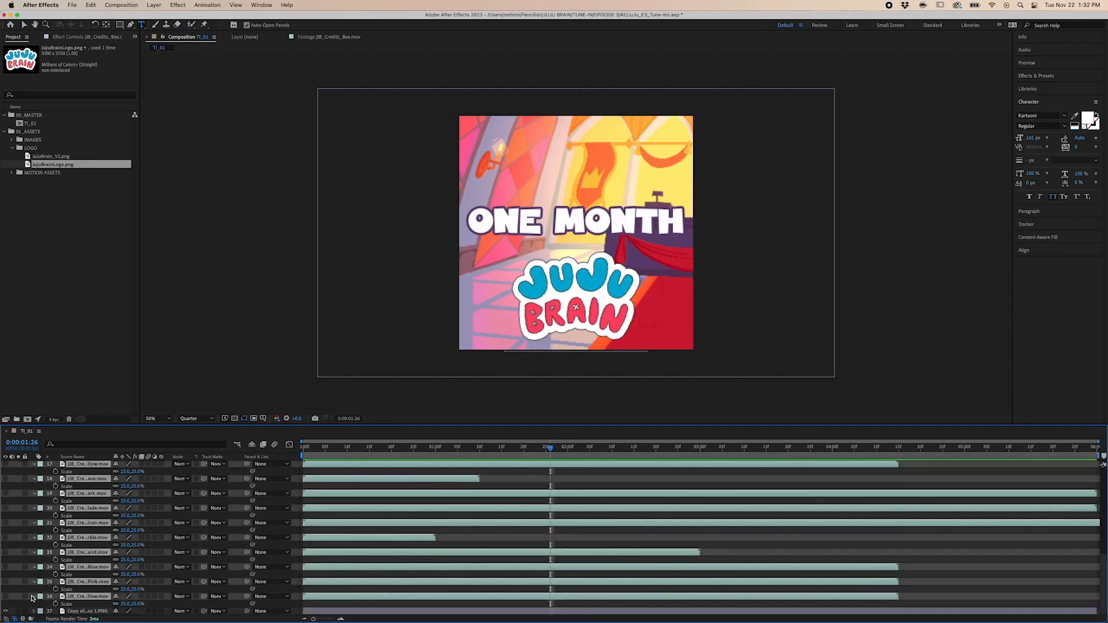
Make two doodle animation layers visible, shift one of them horizontally and reorder the layer stack.
scroll(88, 543, "up", 10)
left_click(5, 530)
left_click(6, 545)
left_click(88, 545)
key("p")
left_click_drag(117, 553, 296, 552)
left_click_drag(88, 471, 89, 612)
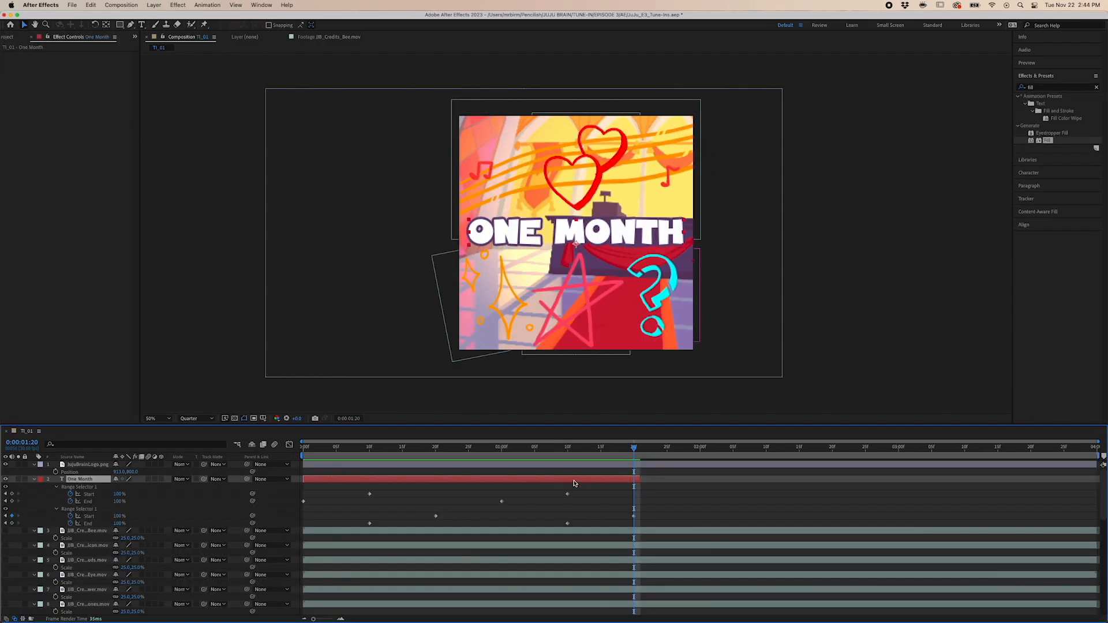
Pre-compose the One Month text with all attributes and its duration adjusted to the layer's time span, then return to TI_01.
right_click(567, 480)
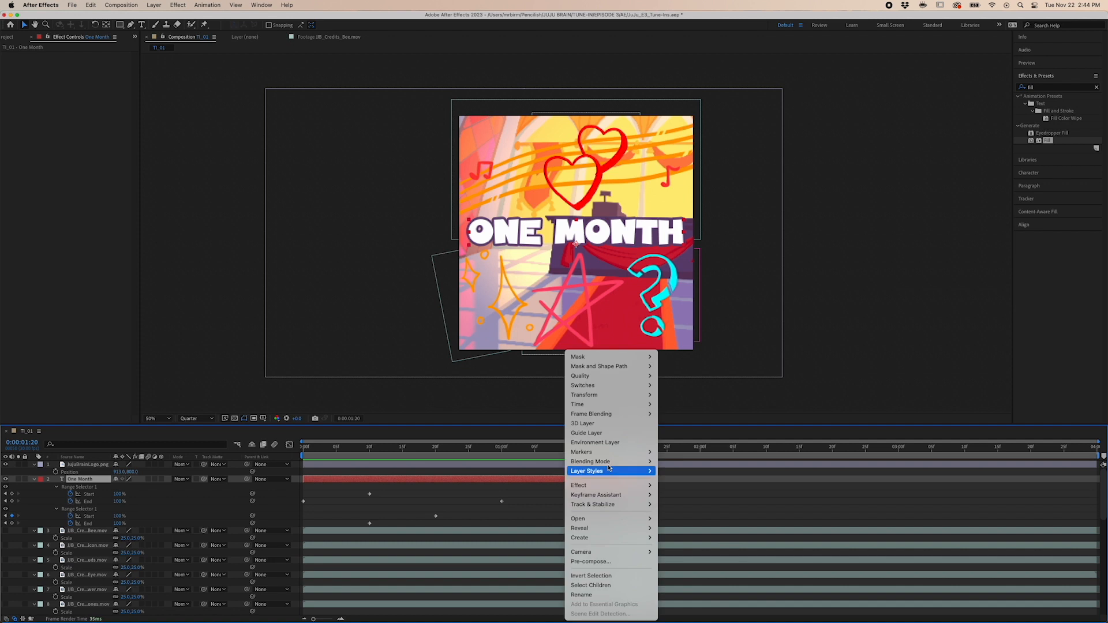
left_click(612, 561)
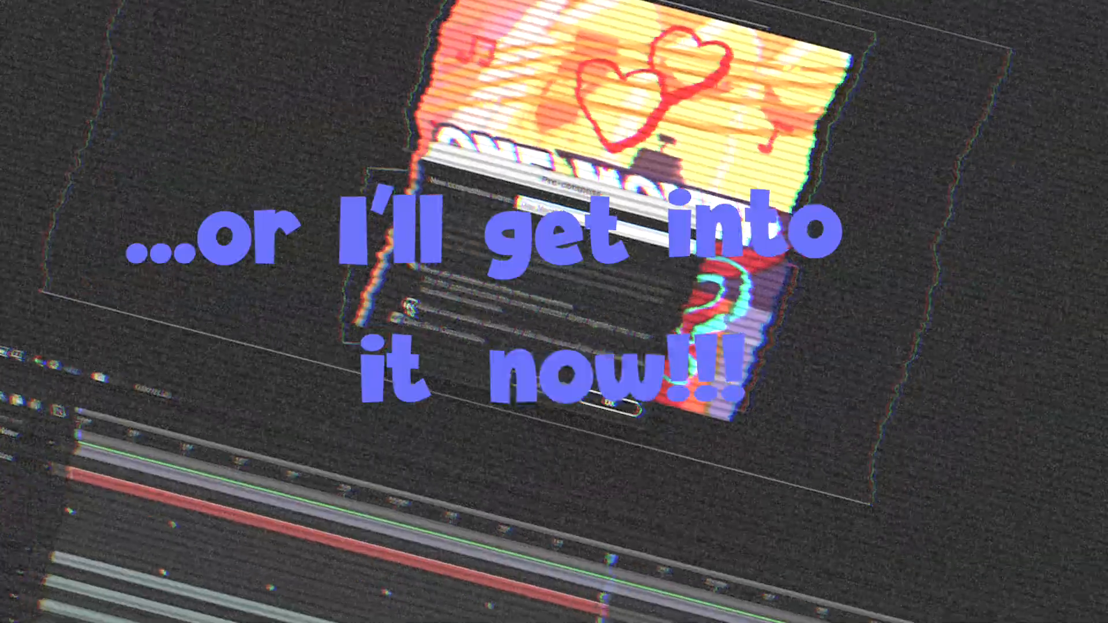
left_click(454, 337)
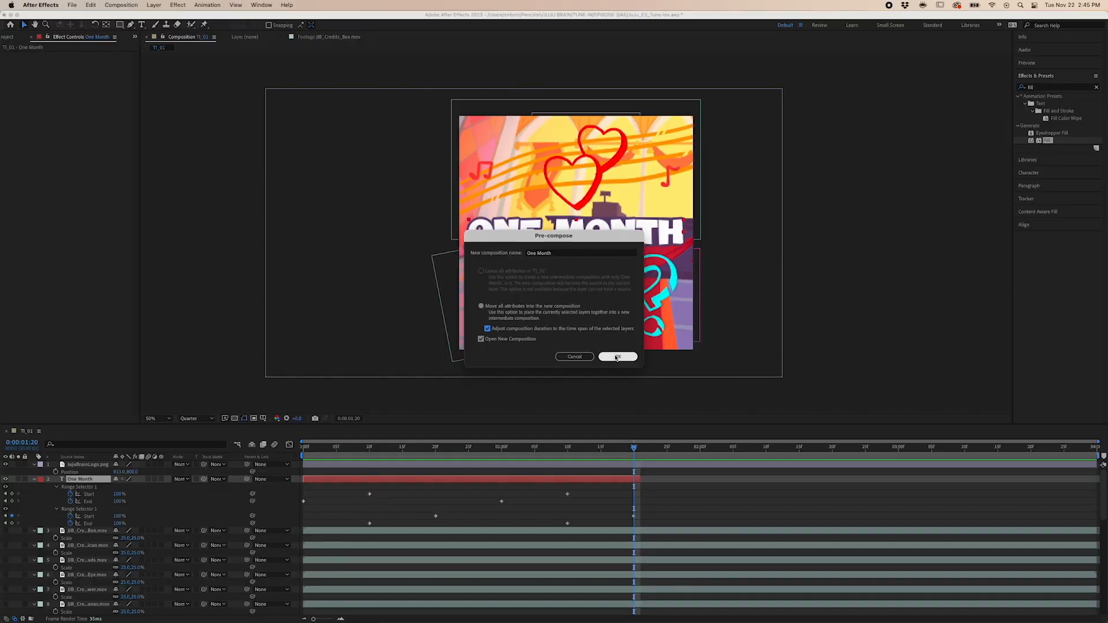
left_click(617, 357)
left_click(28, 431)
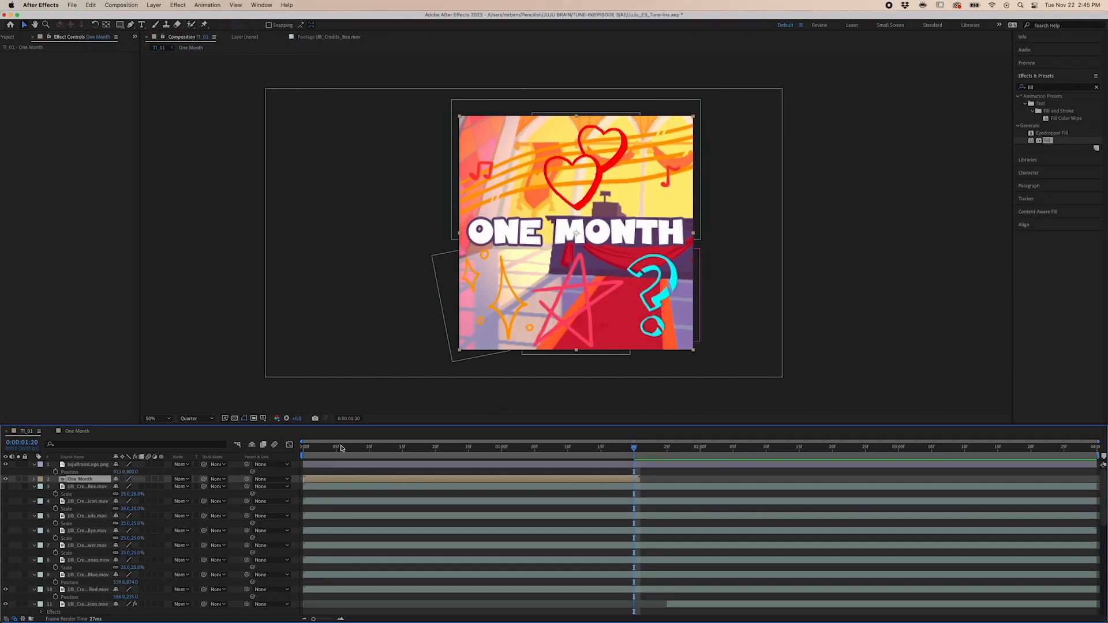
Enable time remapping on the One Month precomp and add a Time Remap keyframe at 0:00:01:20.
right_click(338, 483)
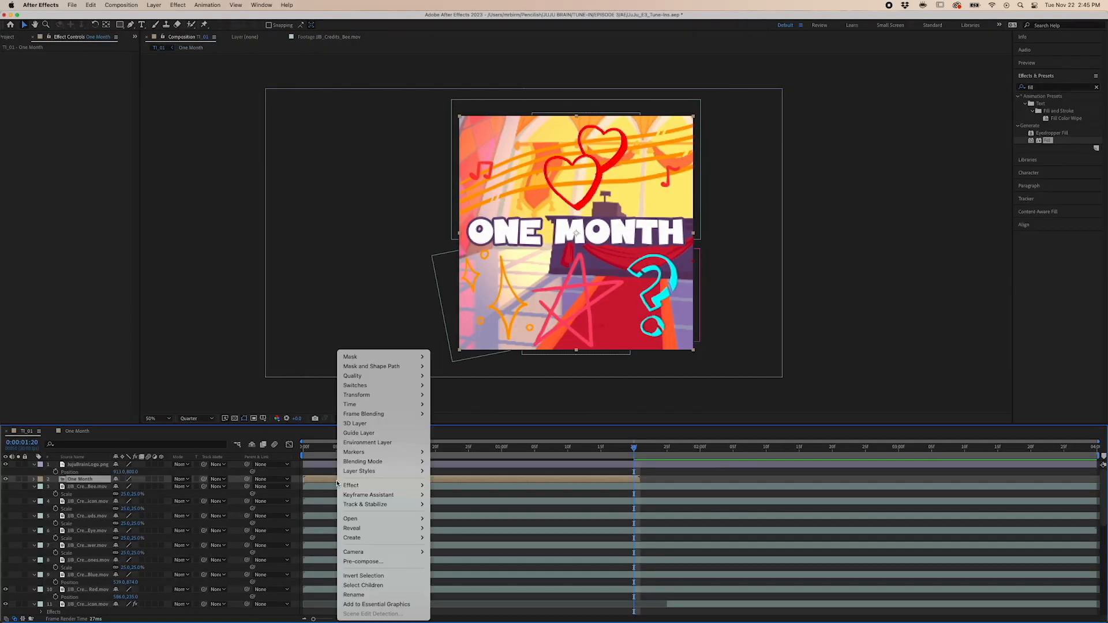
mouse_move(418, 408)
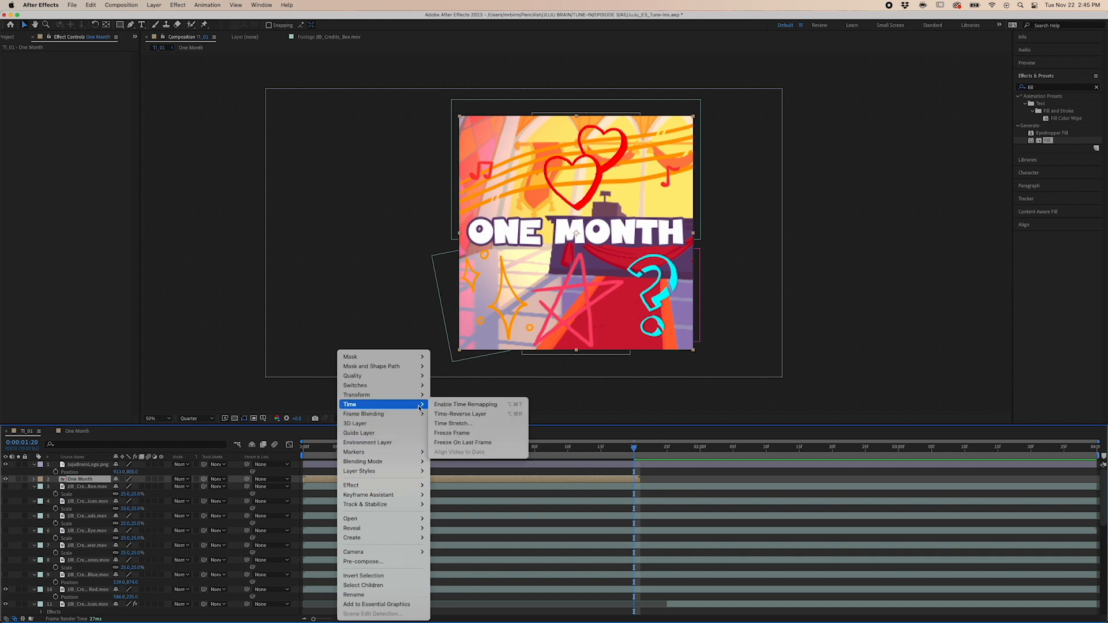
left_click(509, 406)
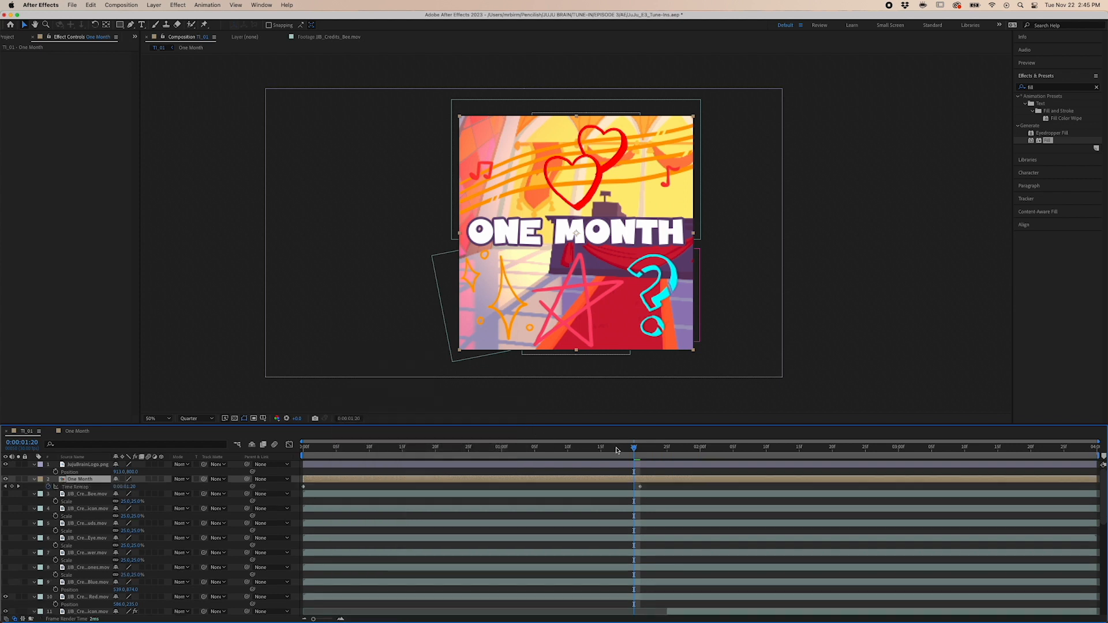
left_click_drag(633, 450, 634, 451)
Apply a loopOut() expression to the One Month precomp's Time Remap property.
left_click(48, 486, "alt")
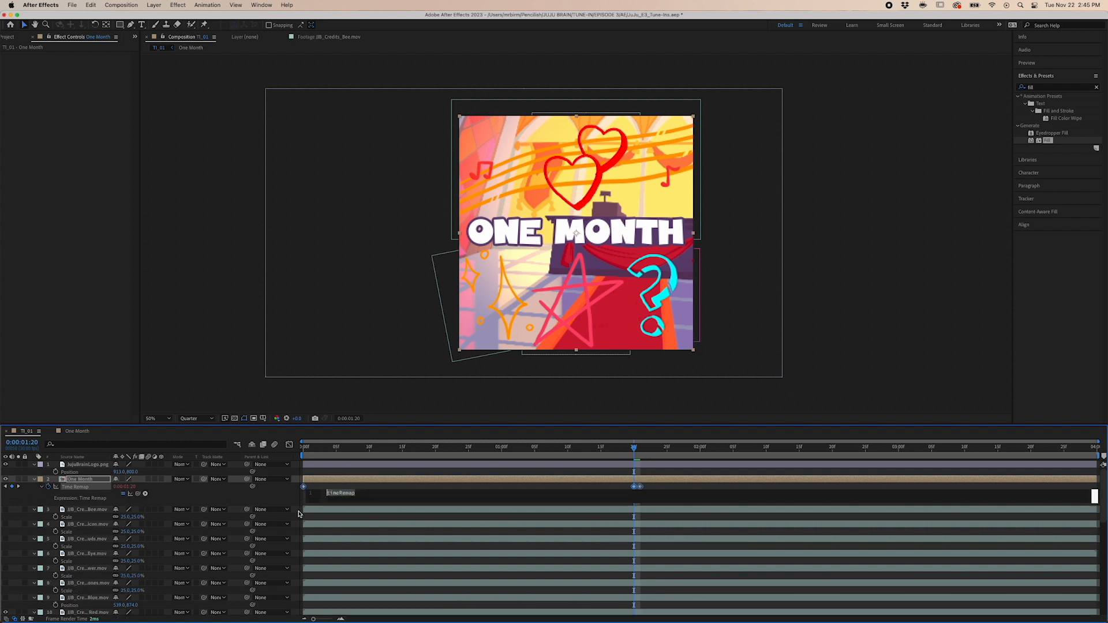
type("loop")
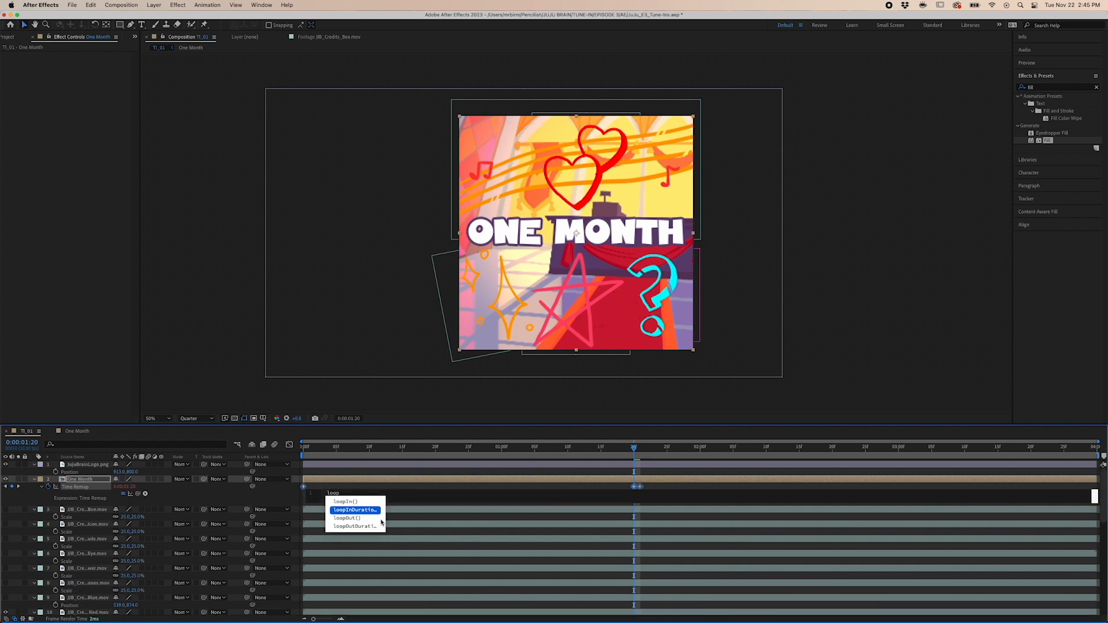
left_click(379, 519)
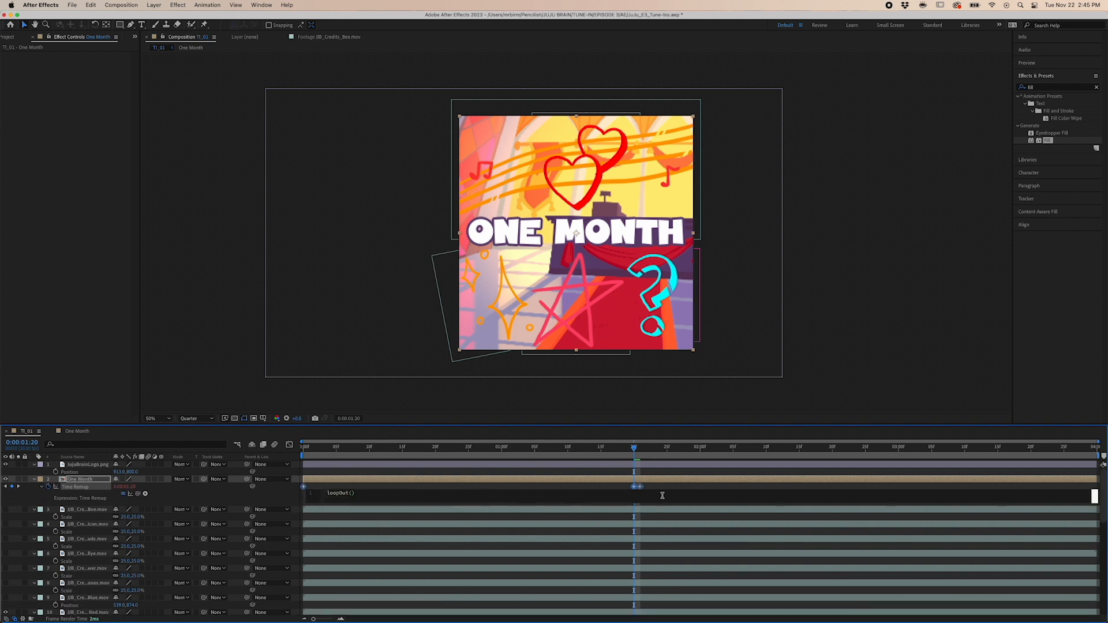
left_click(646, 488)
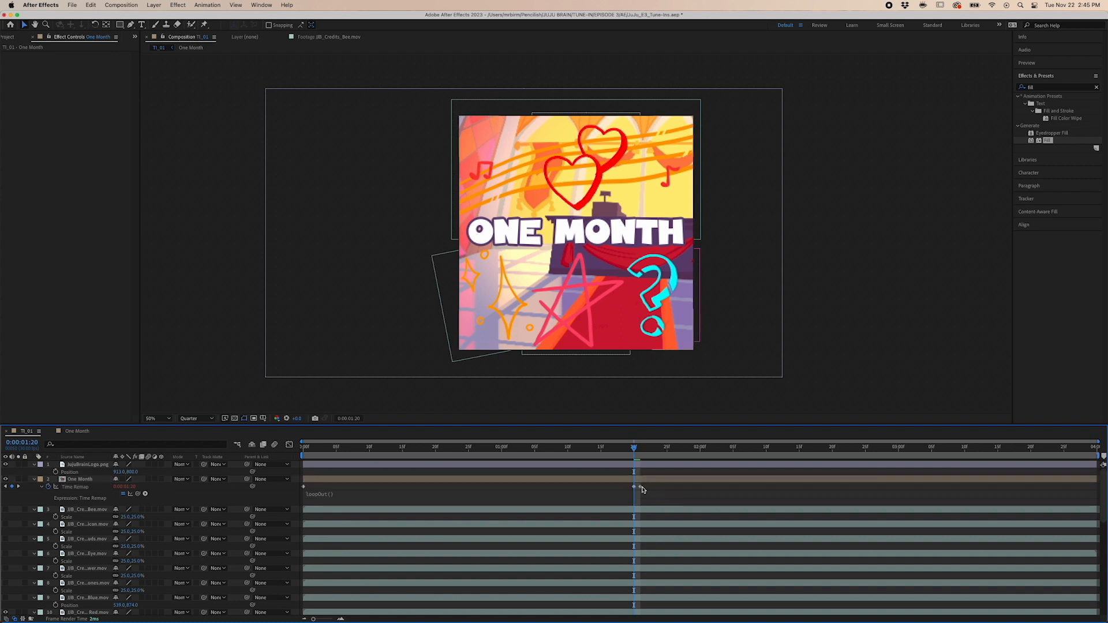
Delete the last Time Remap keyframe, after 0:00:01:20, and preview the looping text from the start.
left_click(640, 488)
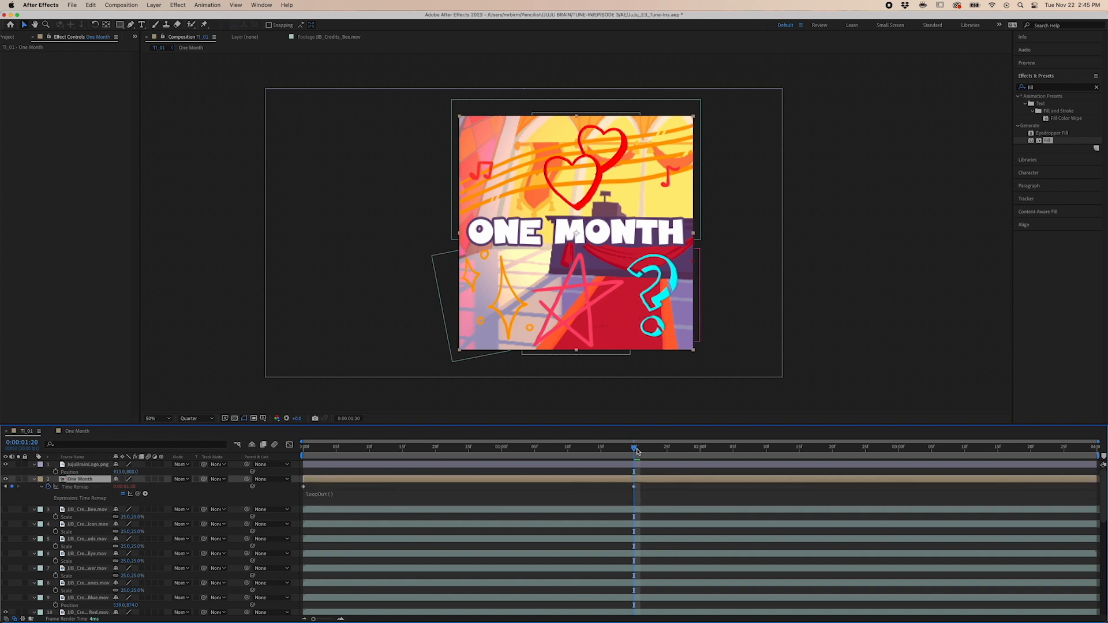
key("Home")
key("space")
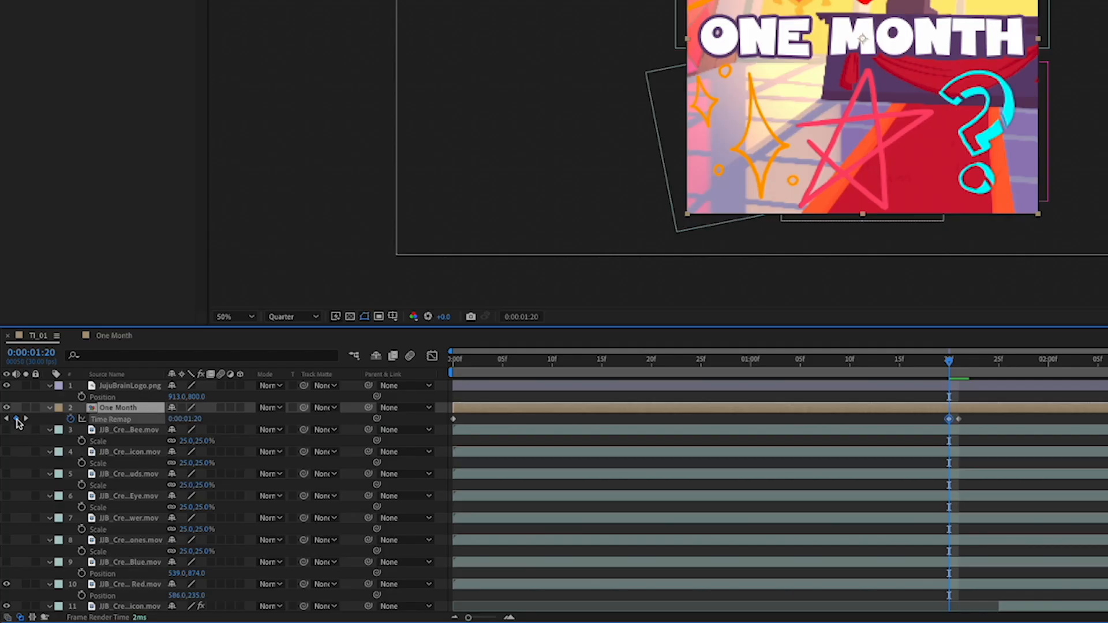
Apply a loopOut() expression to the Time Remap property of the One Month precomp in TI_01.
left_click(71, 419, "alt")
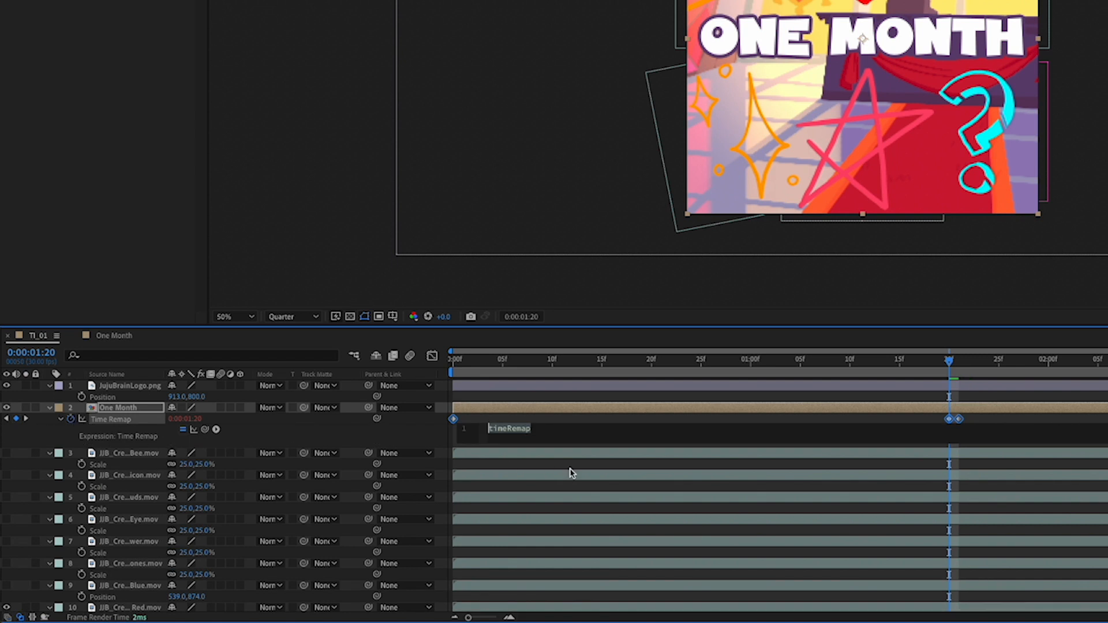
type("loop")
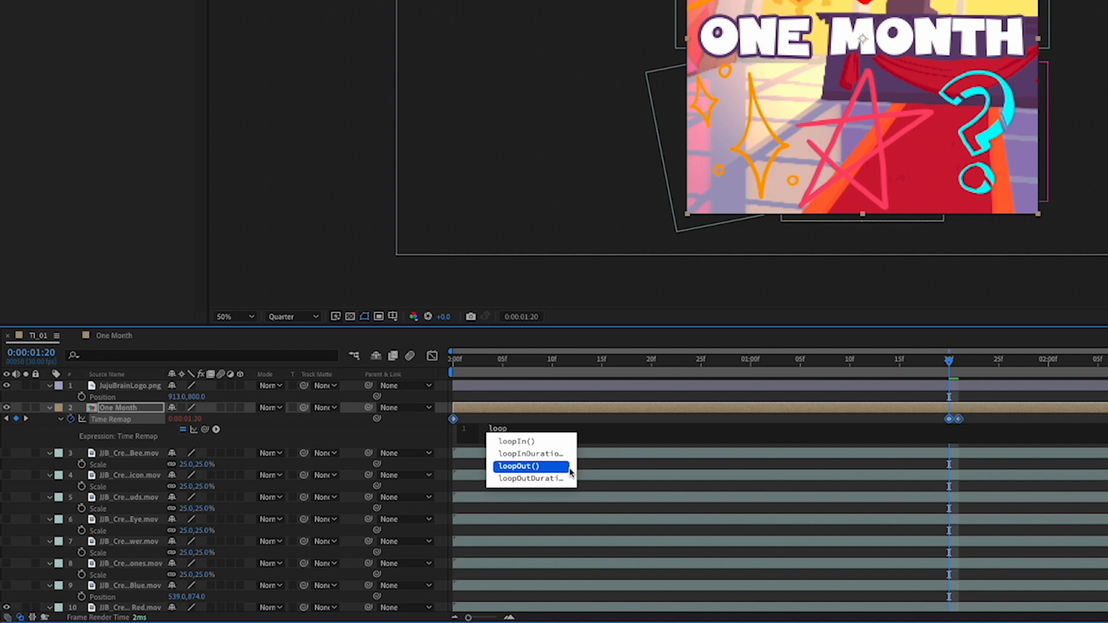
left_click(567, 466)
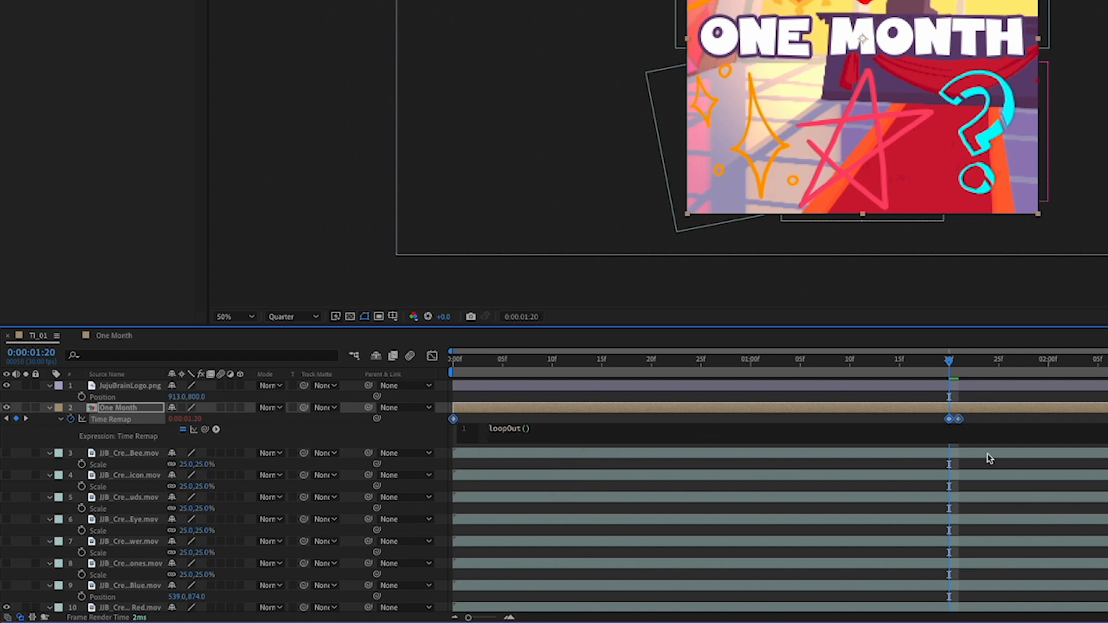
left_click(991, 420)
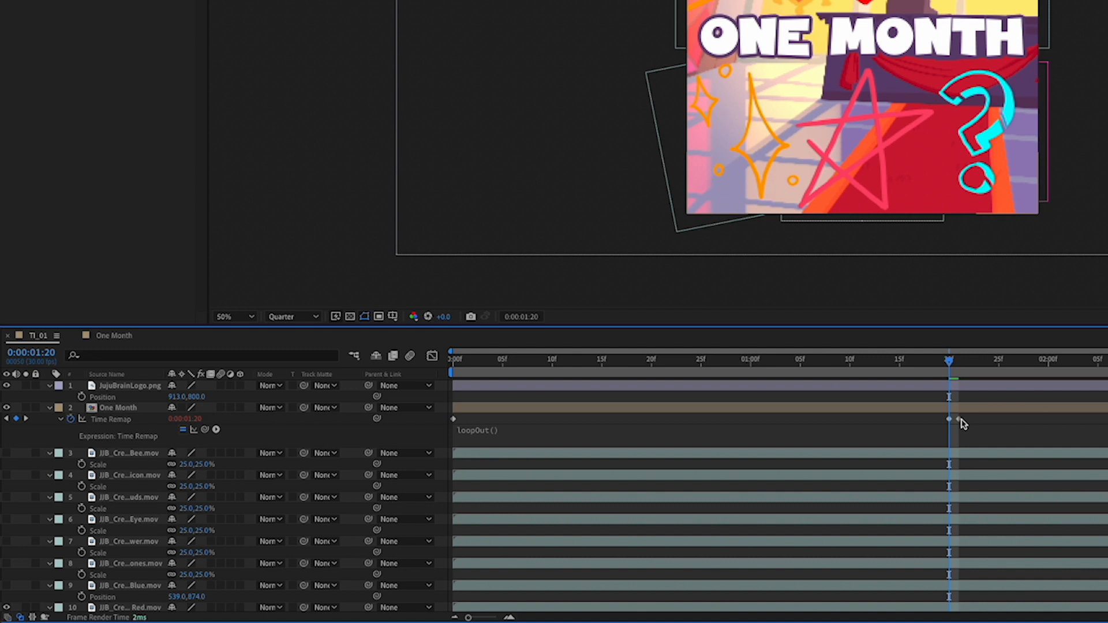
Delete the last Time Remap keyframe on the One Month precomp and preview the looping text from the start.
left_click(958, 419)
key("Delete")
left_click_drag(950, 363, 750, 369)
left_click_drag(675, 369, 113, 389)
key("space")
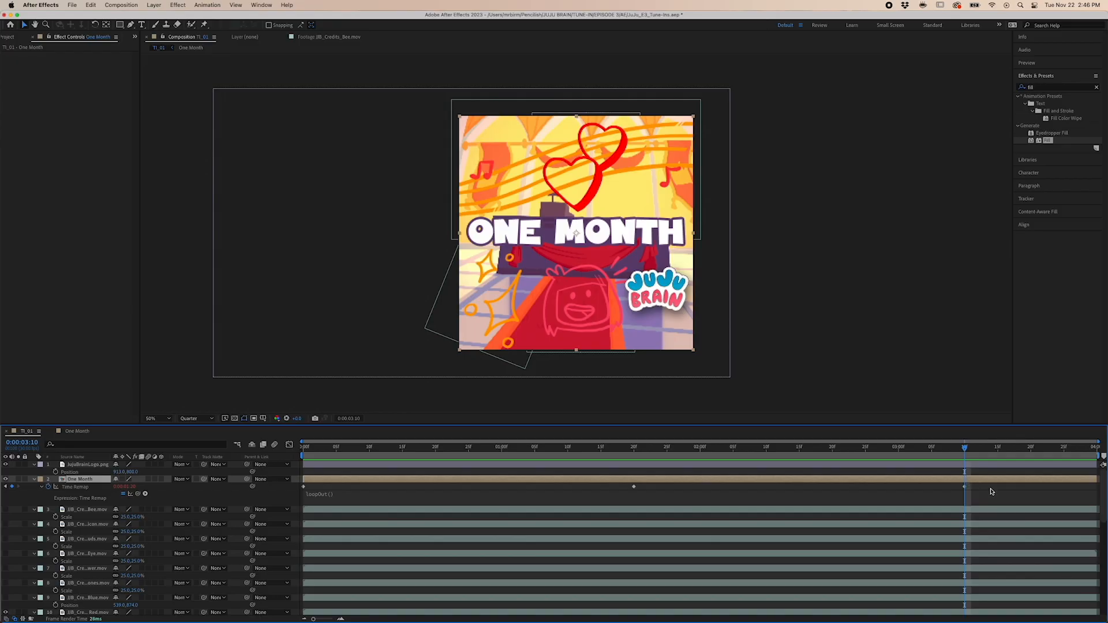
Split the One Month layer at 0:00:03:10 and toggle the display of its keyframed properties.
key("super+shift+d")
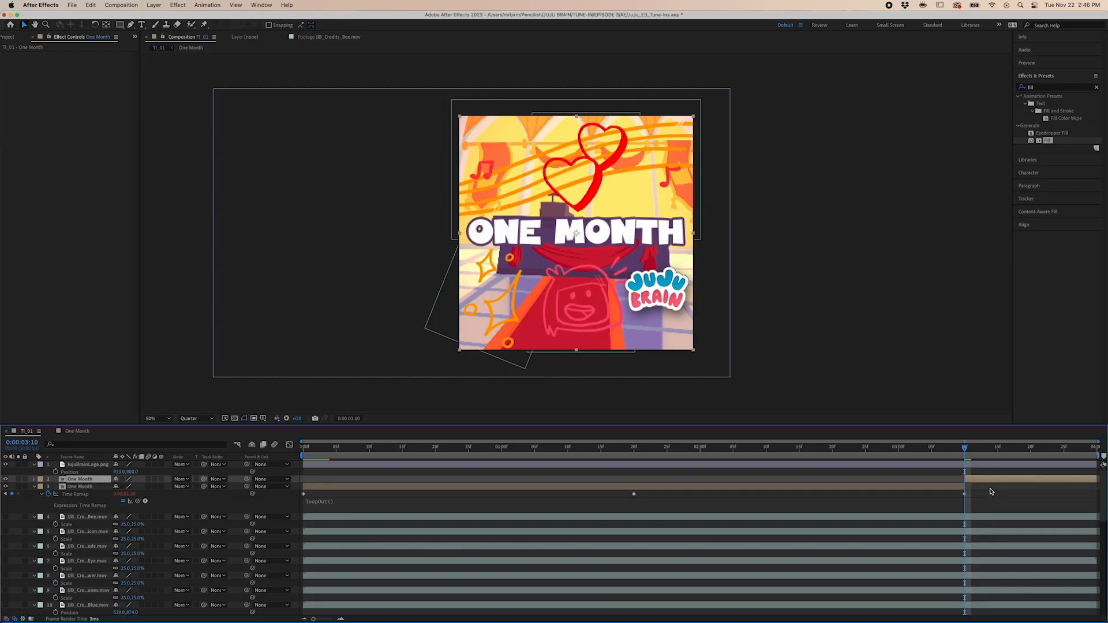
key("u")
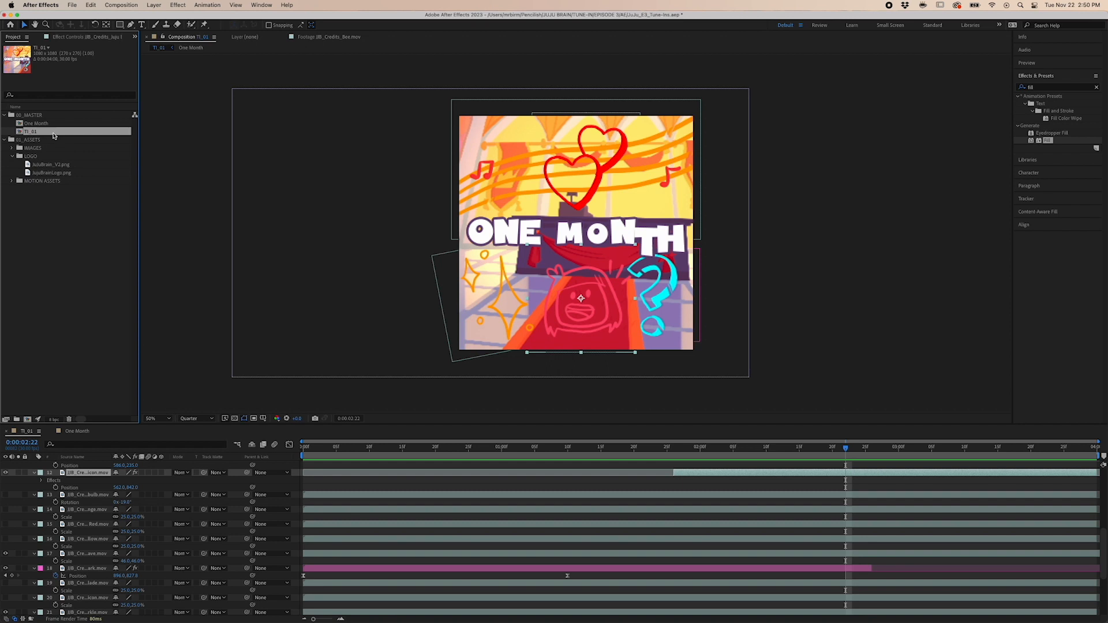
key("super+d")
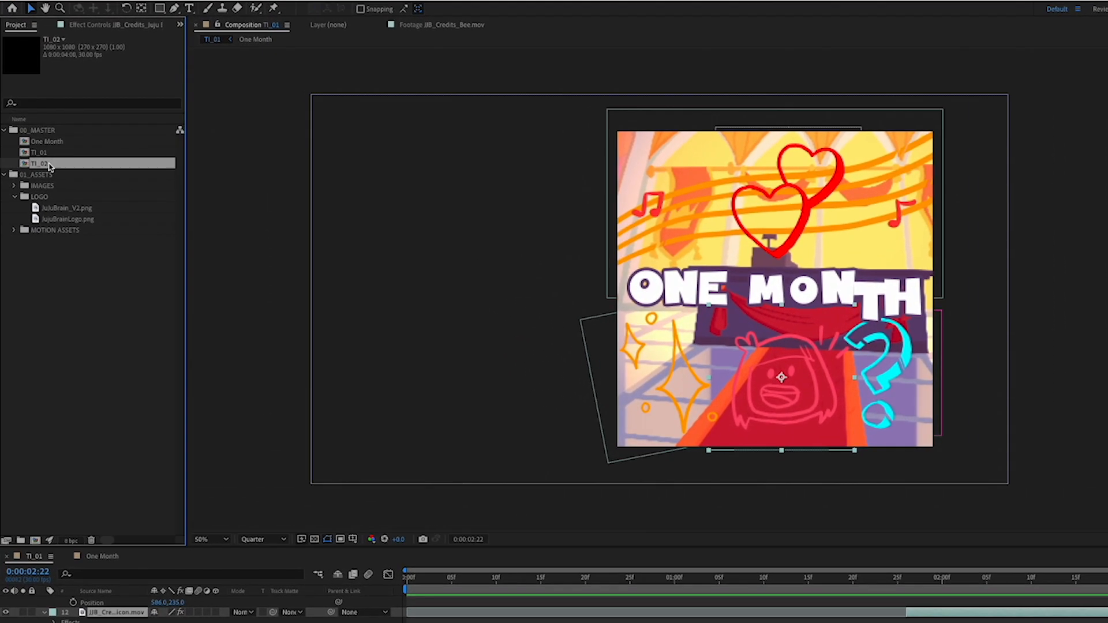
double_click(48, 165)
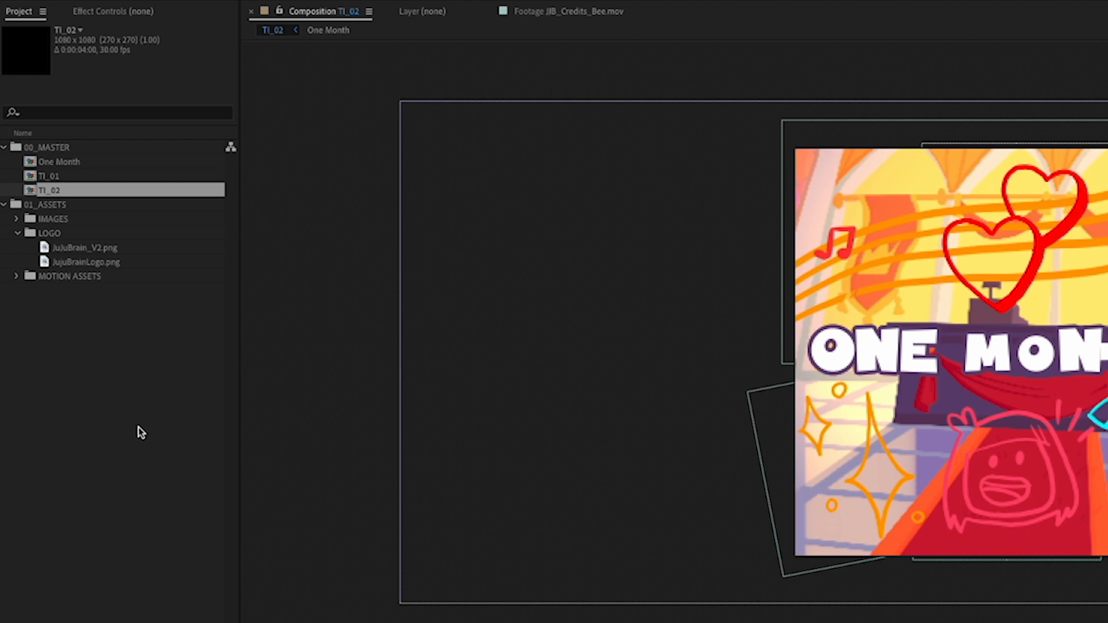
key("Delete")
Duplicate the TI_01 composition as TI_02 and open the copy.
left_click(73, 173)
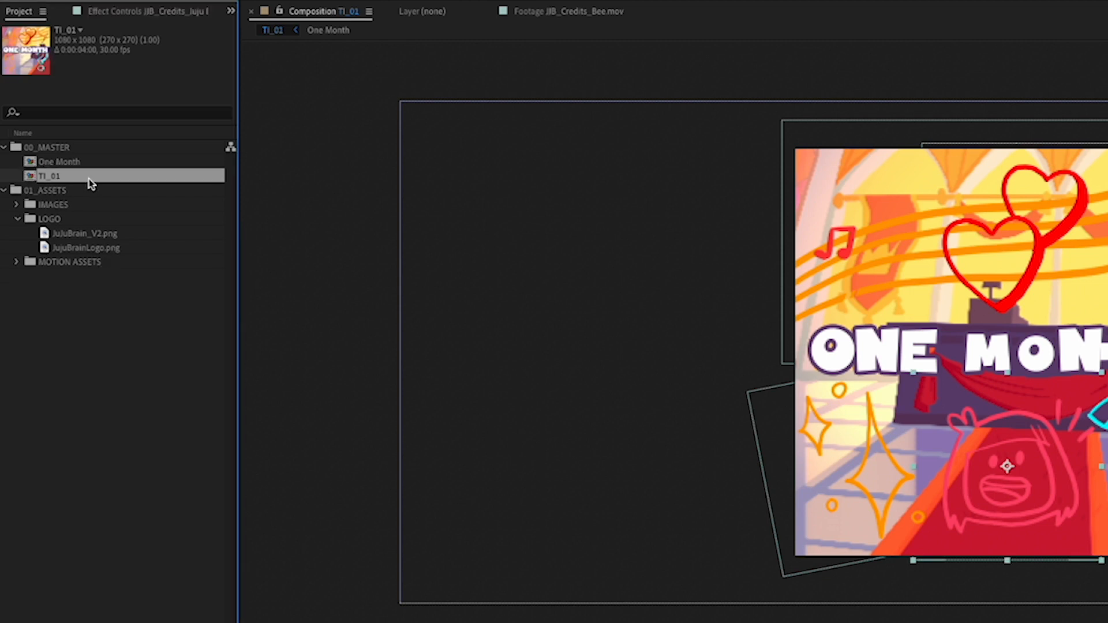
key("ctrl+d")
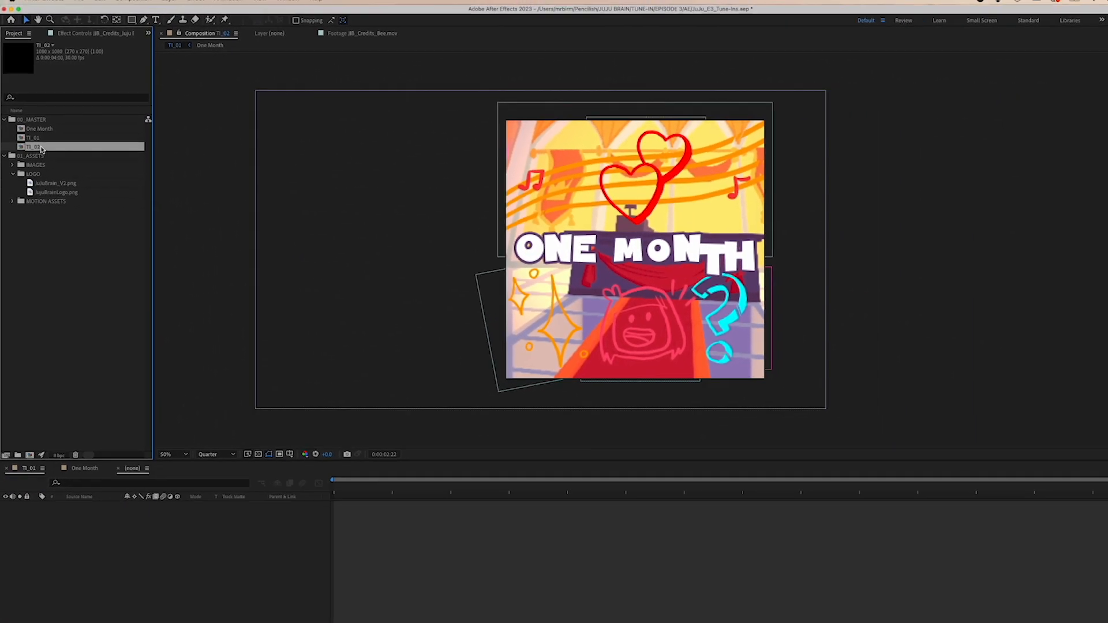
double_click(41, 147)
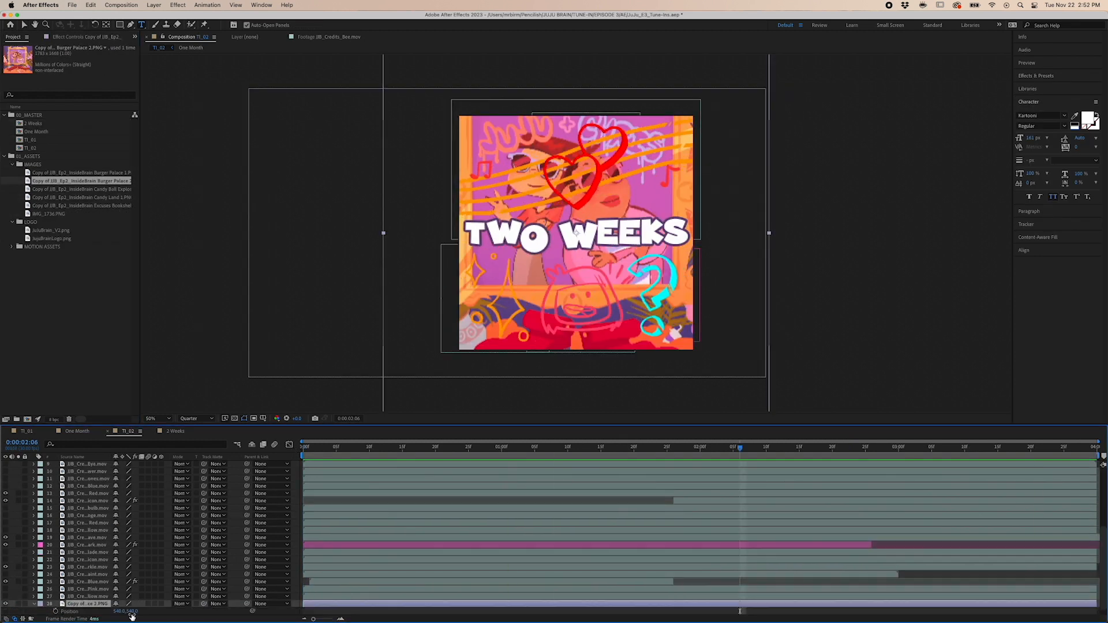
Animate the vertical Position of the Burger Palace 2 background image in TI_02 with keyframes at the start and 0:00:03:00.
left_click_drag(132, 612, 18, 611)
left_click(56, 611)
left_click_drag(740, 448, 898, 447)
left_click_drag(132, 611, 346, 612)
key("space")
Apply Easy Ease to the background's Position keyframe at 0:00:03:00 and preview the scrolling artwork.
right_click(899, 611)
left_click(831, 558)
key("space")
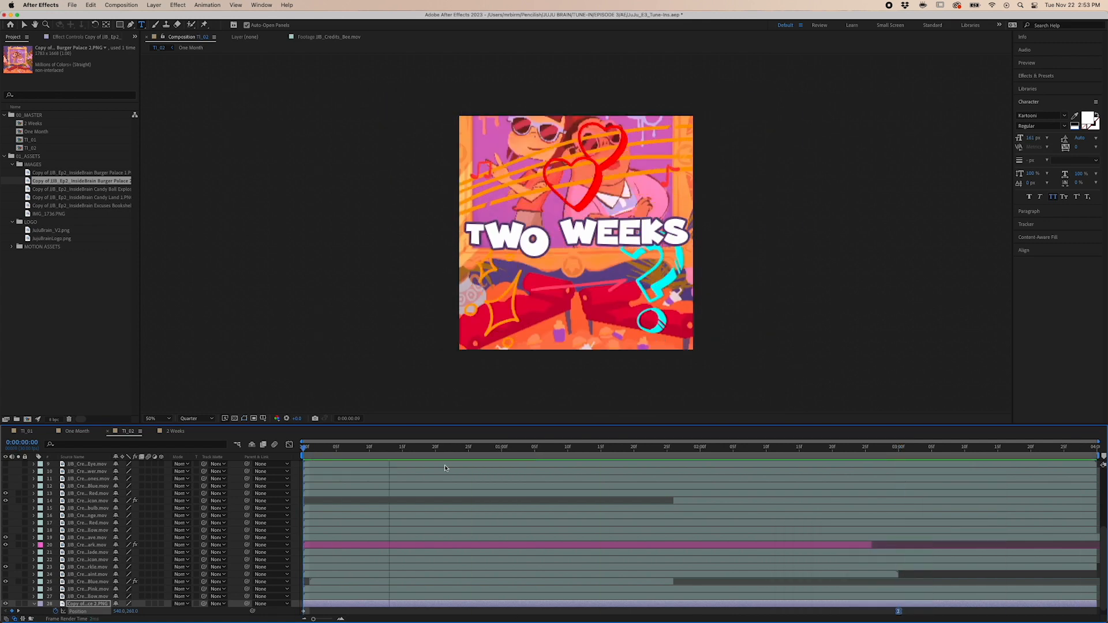
key("space")
scroll(442, 465, "up", 10)
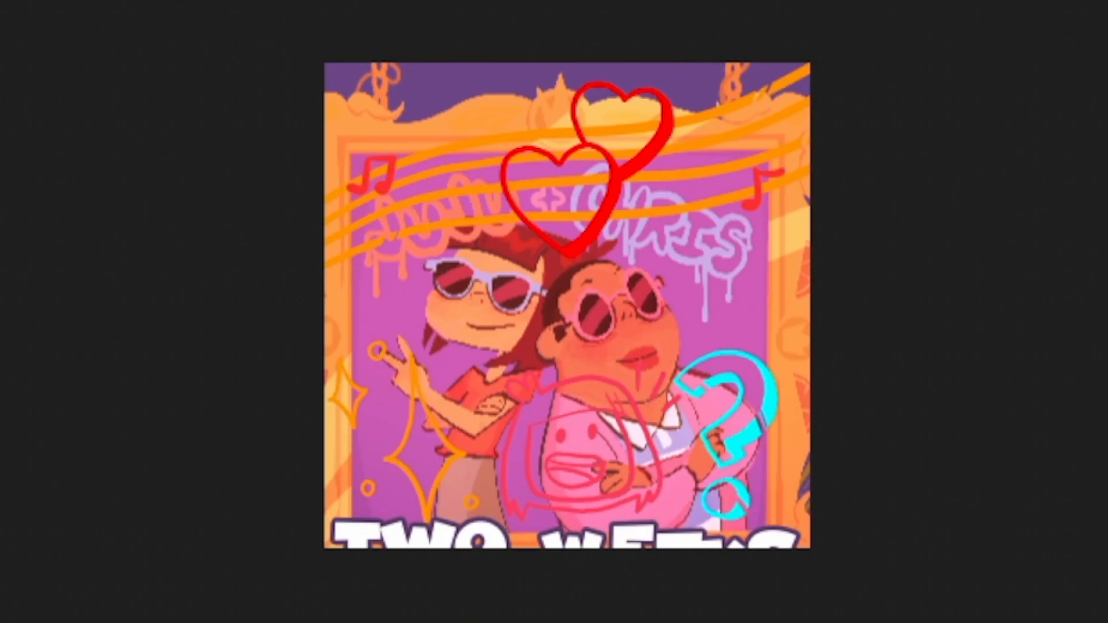
key("space")
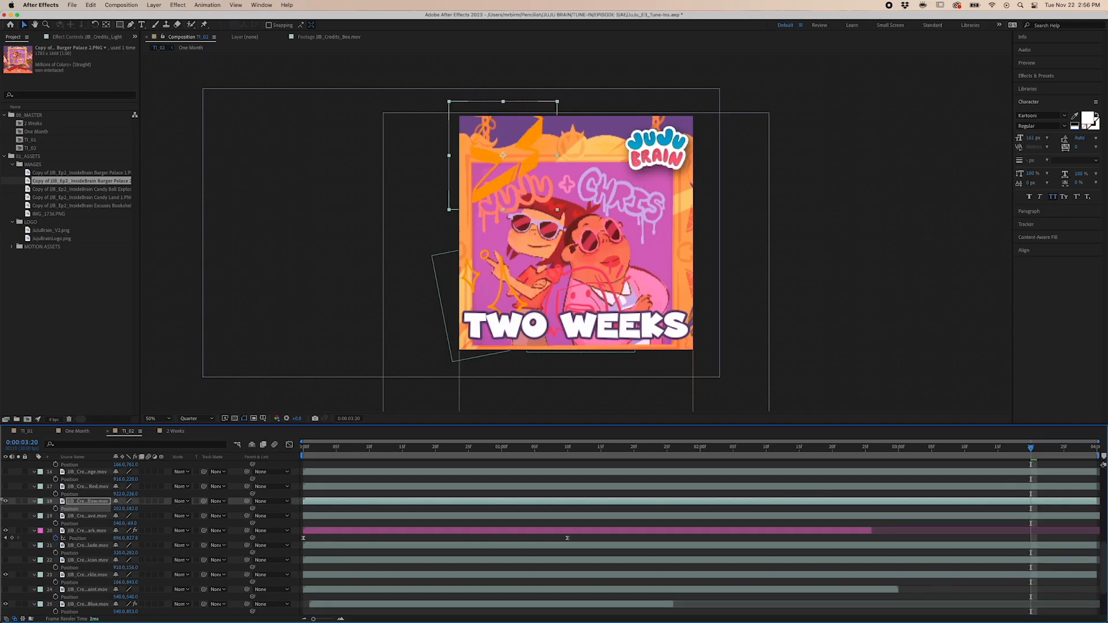
Flip the Lightning Yellow doodle horizontally, adjust its scale and apply a Fill effect to it.
right_click(74, 502)
mouse_move(95, 395)
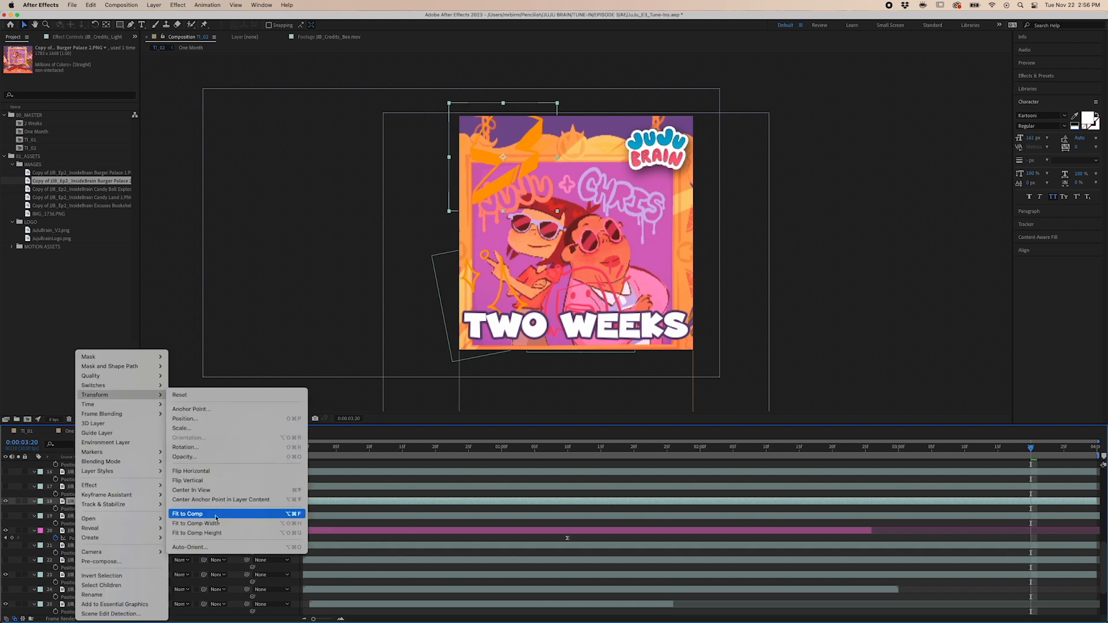
left_click(193, 470)
key("s")
left_click_drag(124, 509, 129, 509)
left_click_drag(1047, 140, 454, 380)
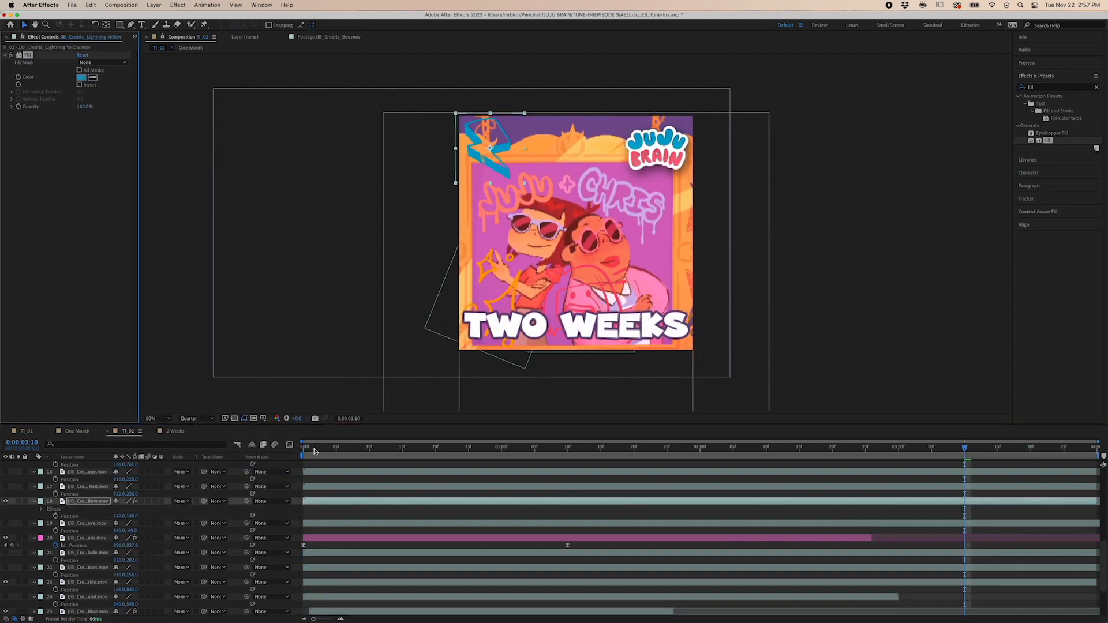
Turn on the visibility of the Chris Emoticon doodle layer in TI_02 and select it.
left_click(6, 508)
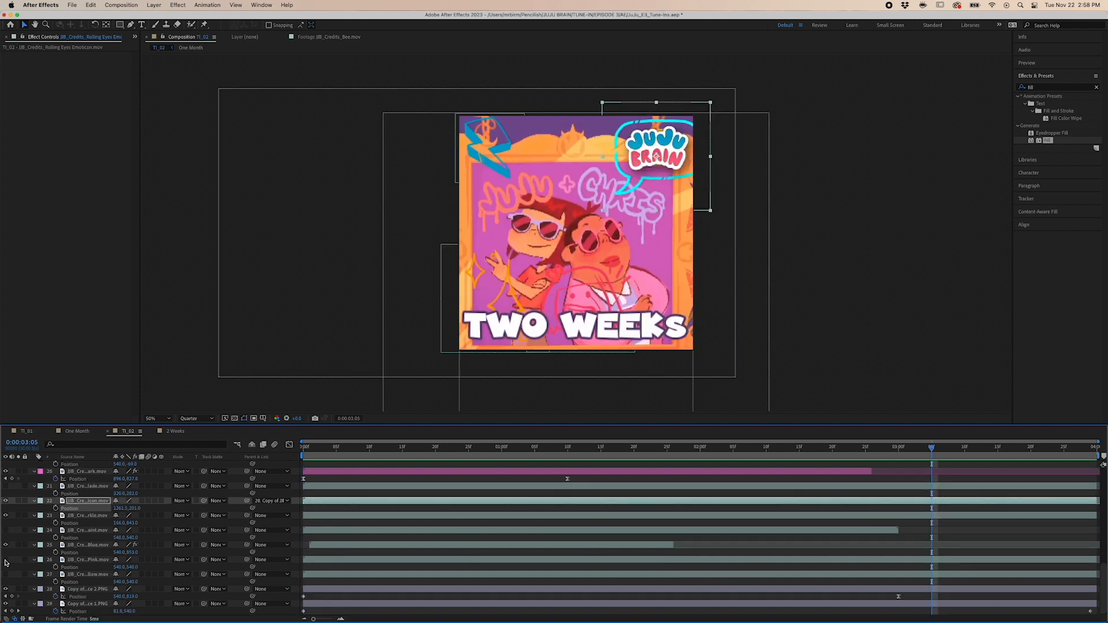
scroll(111, 504, "up", 5)
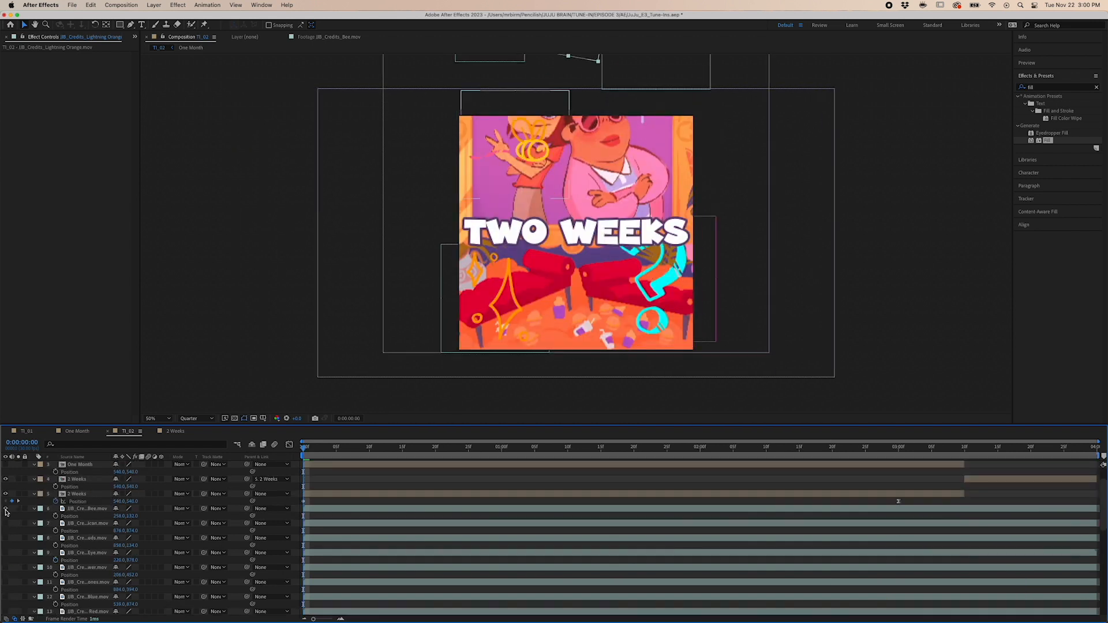
left_click(6, 522)
left_click(88, 522)
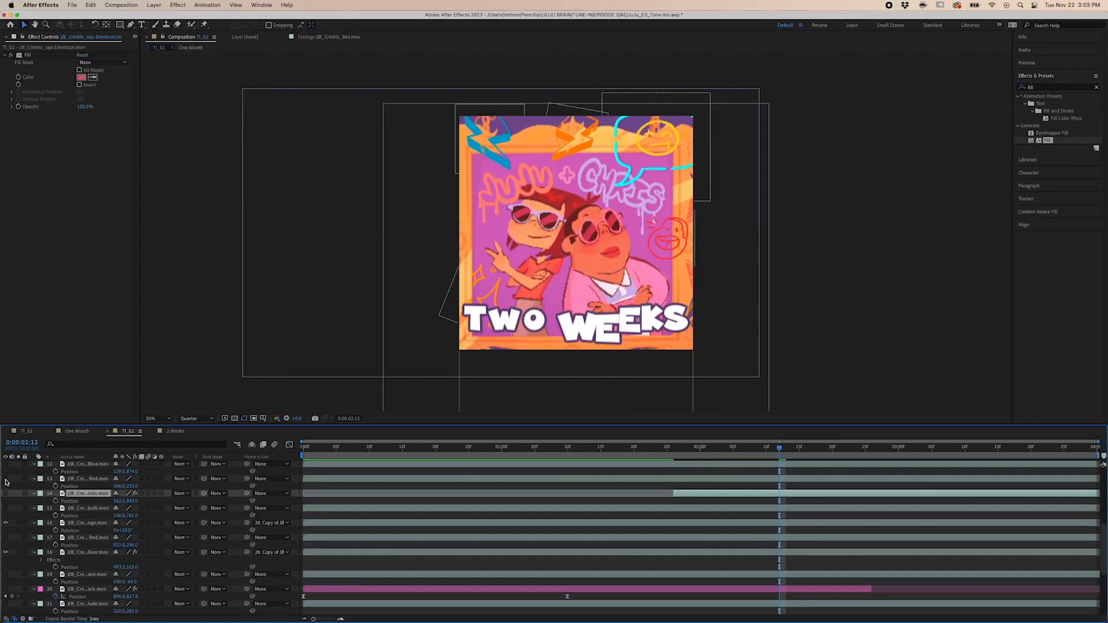
Move the Headphones doodle over the characters' heads, preview it and parent the layer to the Burger Palace 2 background image.
scroll(6, 483, "up", 3)
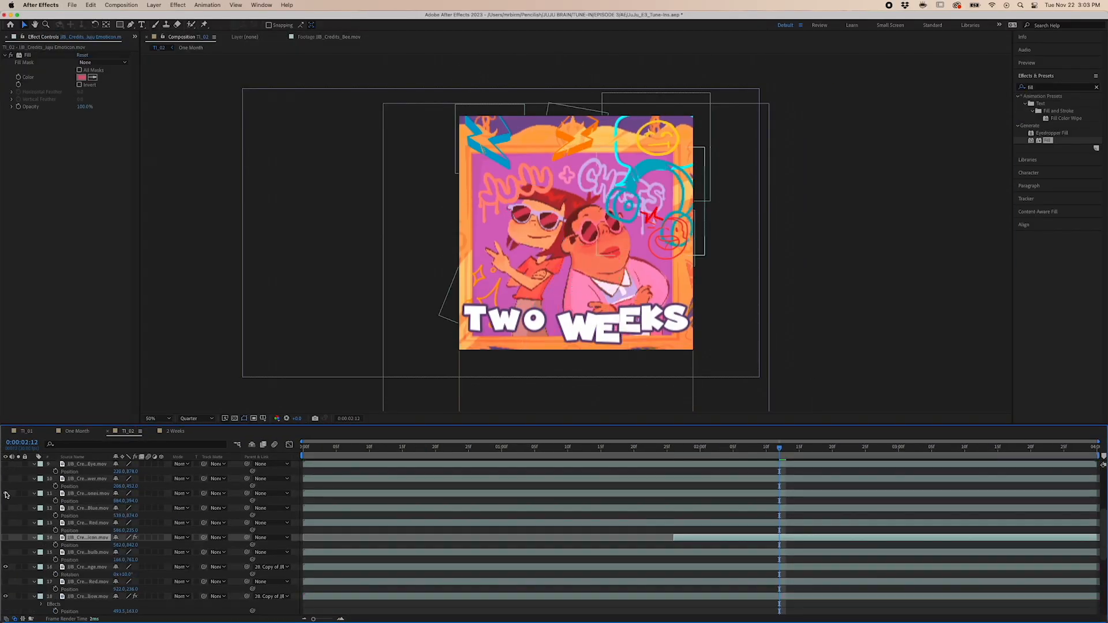
left_click_drag(619, 197, 513, 206)
left_click(304, 448)
key("space")
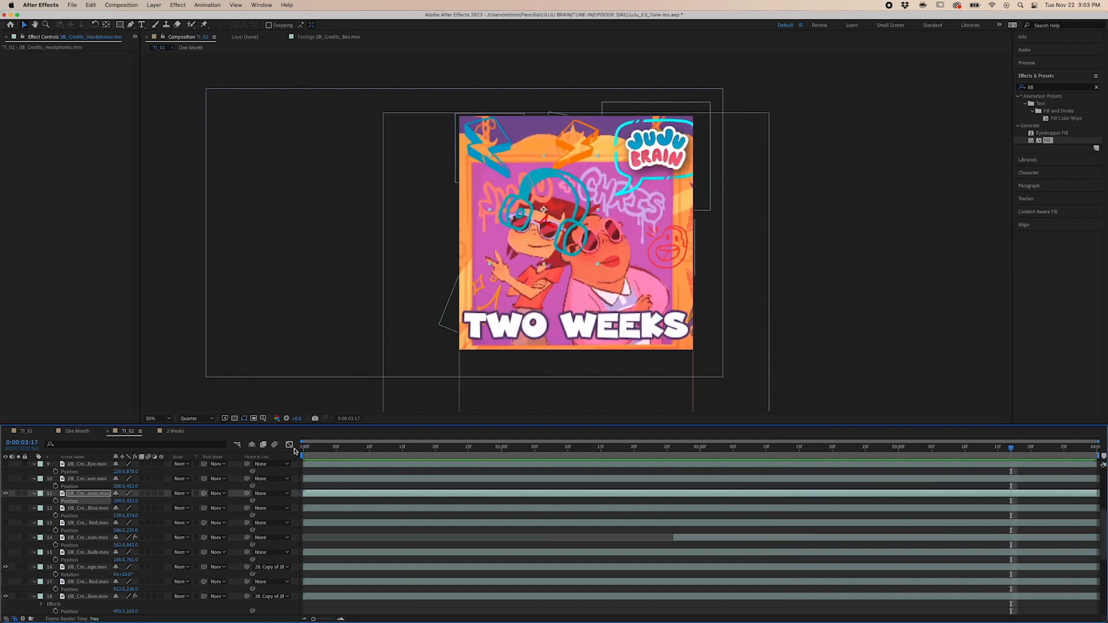
left_click(271, 494)
left_click(314, 614)
Draw a Subtract mask on the Headphones layer where it covers the red-haired character's face and preview from the start.
left_click(34, 493)
key("g")
left_click(541, 195)
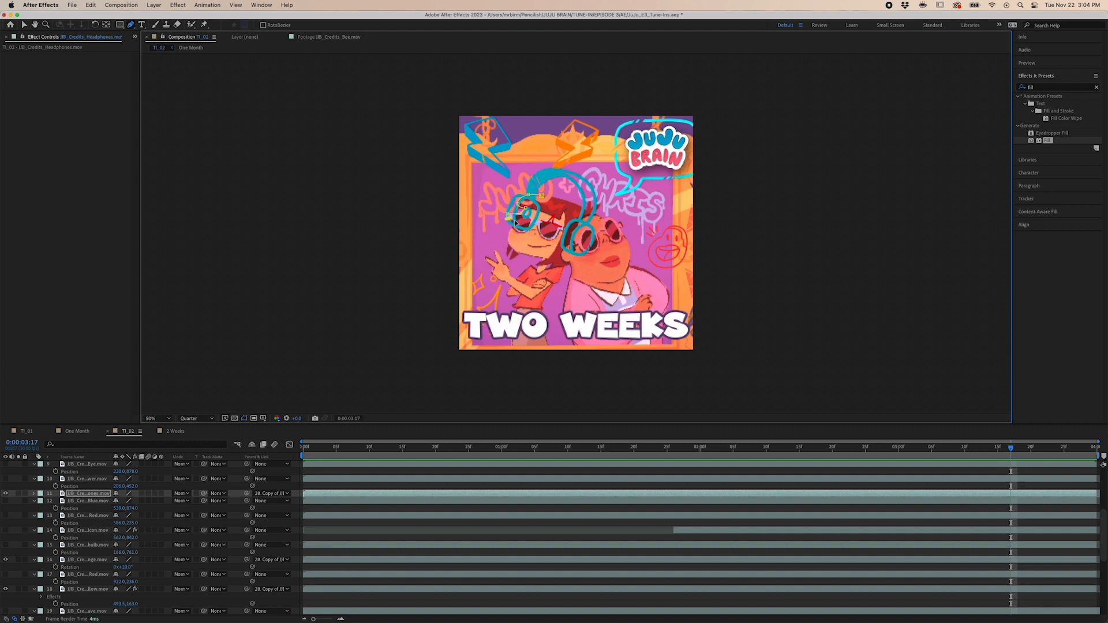
left_click(34, 493)
left_click(127, 509)
left_click(138, 536)
left_click(304, 448)
key("space")
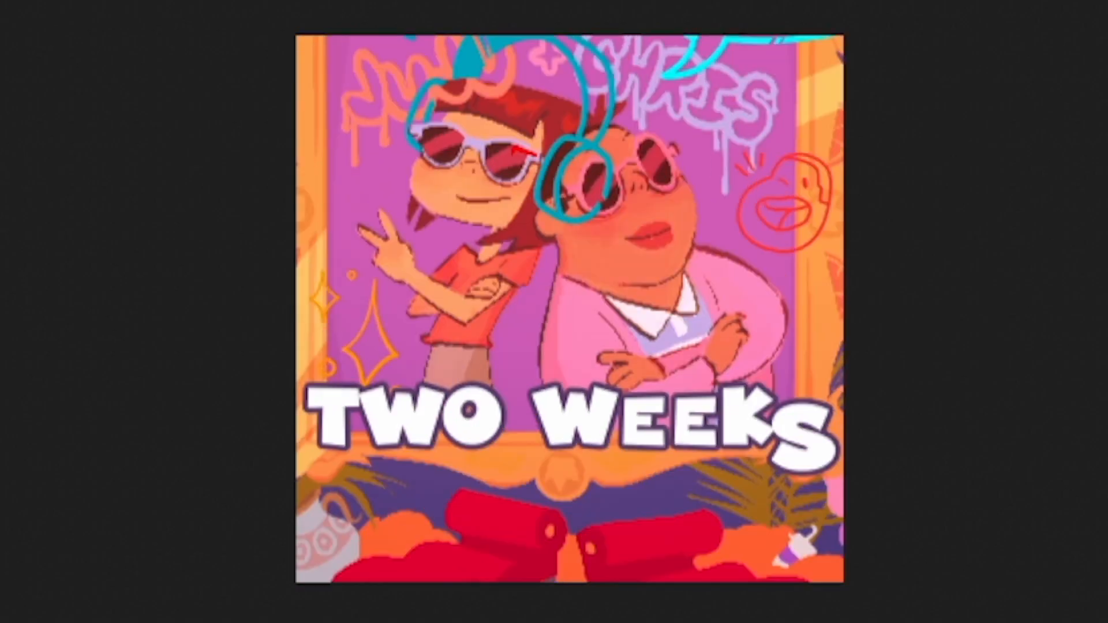
key("space")
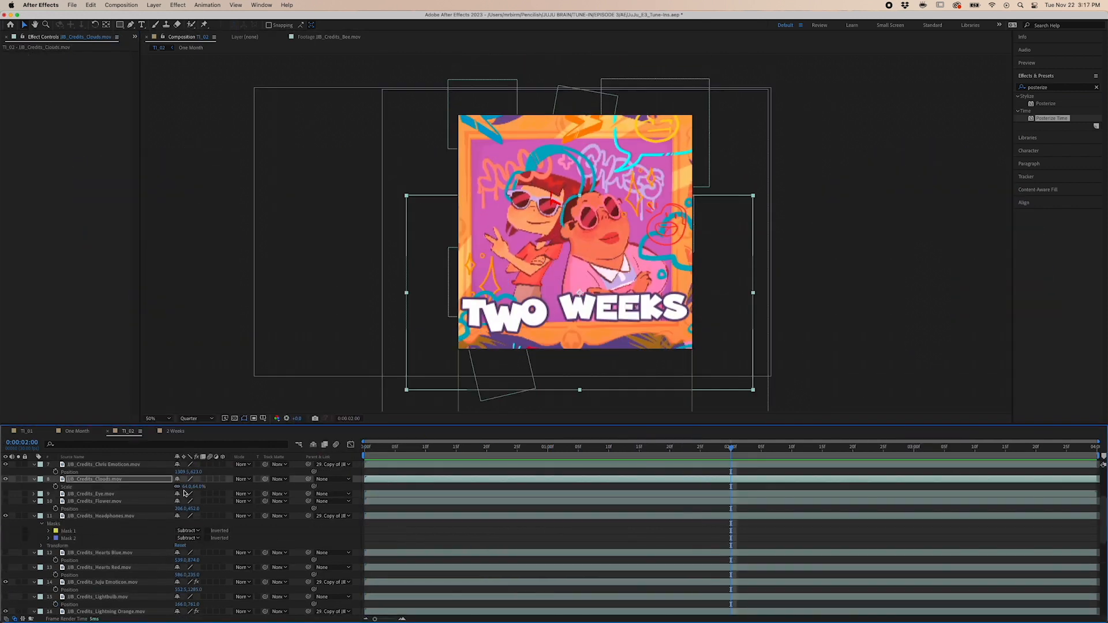
Scale the Clouds doodle to 44%, preview from the start and open the layer's Transform options.
left_click_drag(186, 486, 174, 487)
left_click(364, 448)
key("space")
key("space")
key("space")
key("space")
right_click(376, 479)
mouse_move(421, 398)
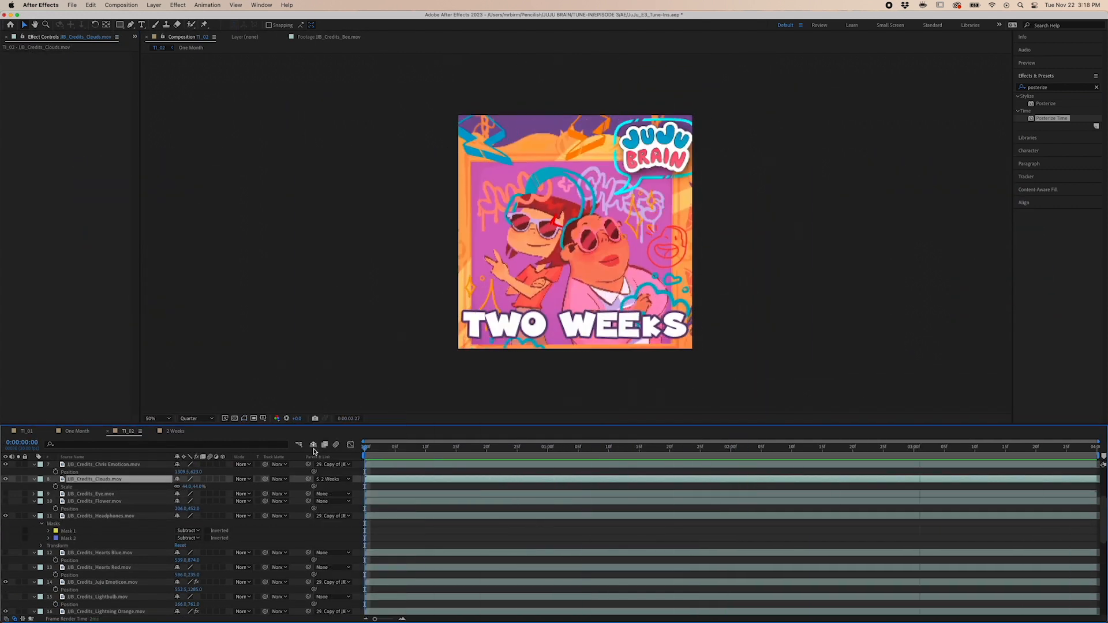
Ease the FRIDAY layer's Position keyframe at 0:00:03:10 in TI_03.
scroll(123, 506, "down", 5)
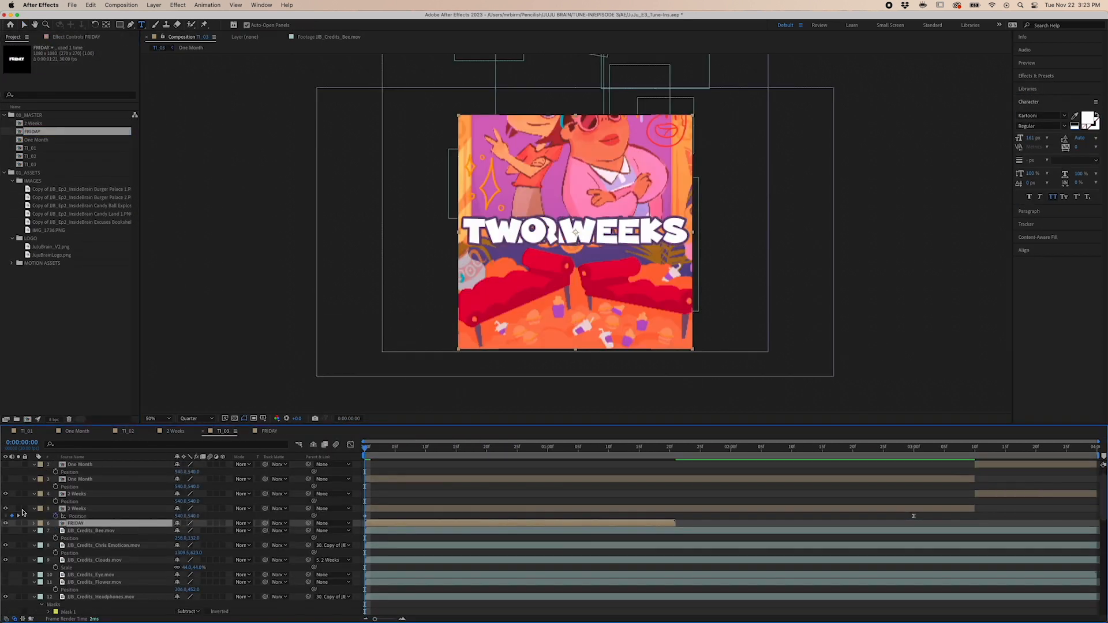
left_click(676, 449)
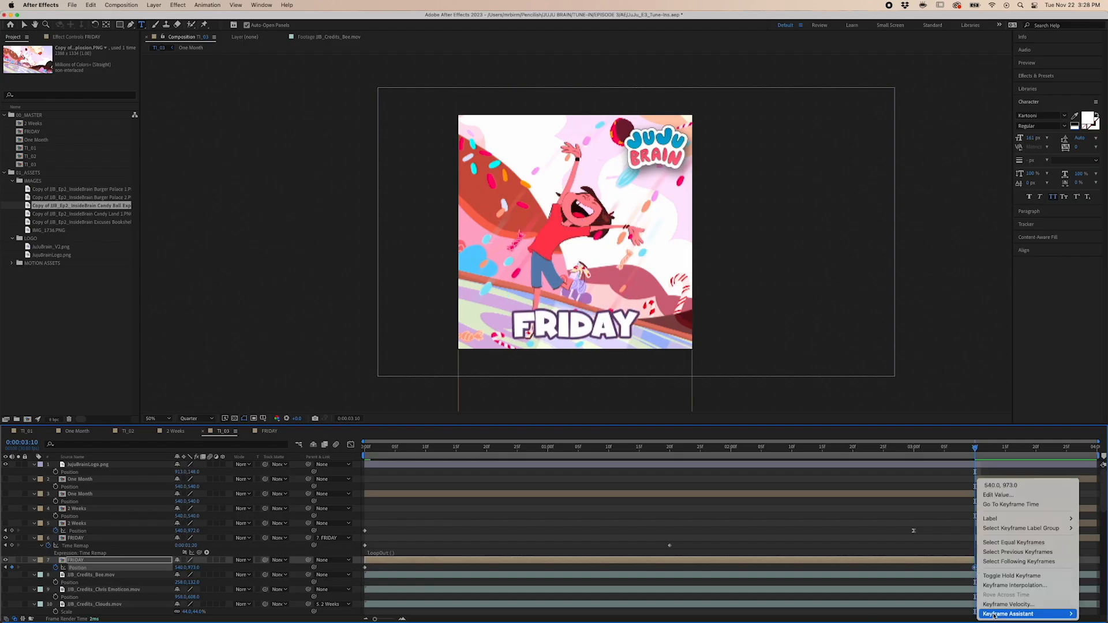
left_click(1016, 611)
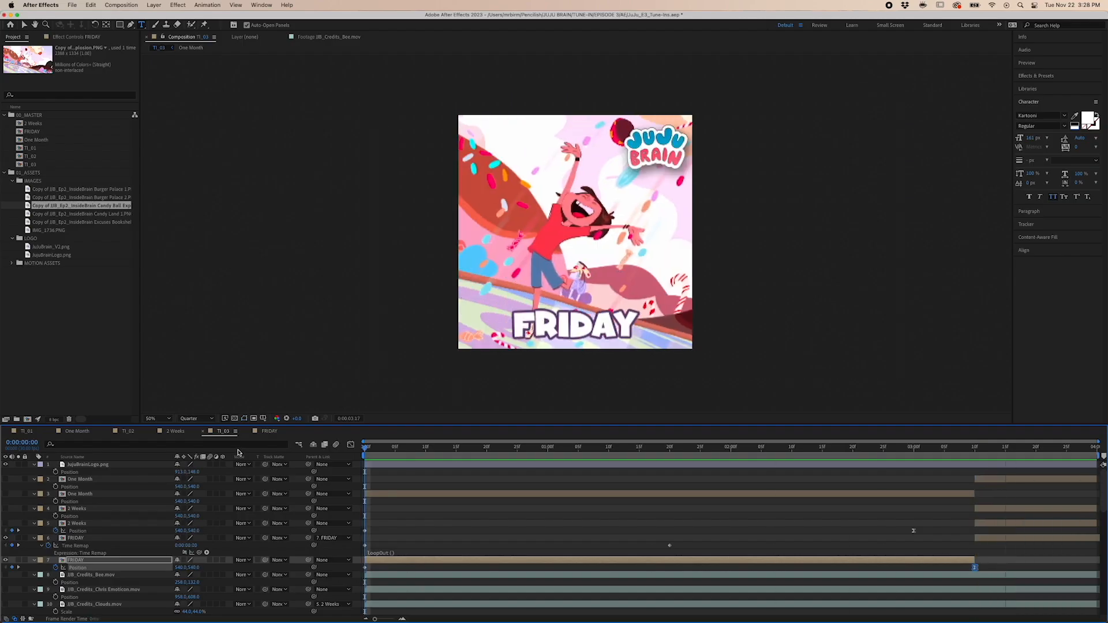
Adjust the FRIDAY layer's Position in TI_03 and preview its movement up to 0:00:03:10.
left_click_drag(194, 569, 147, 569)
key("space")
key("space")
left_click_drag(670, 447, 975, 456)
left_click_drag(548, 568, 977, 593)
key("space")
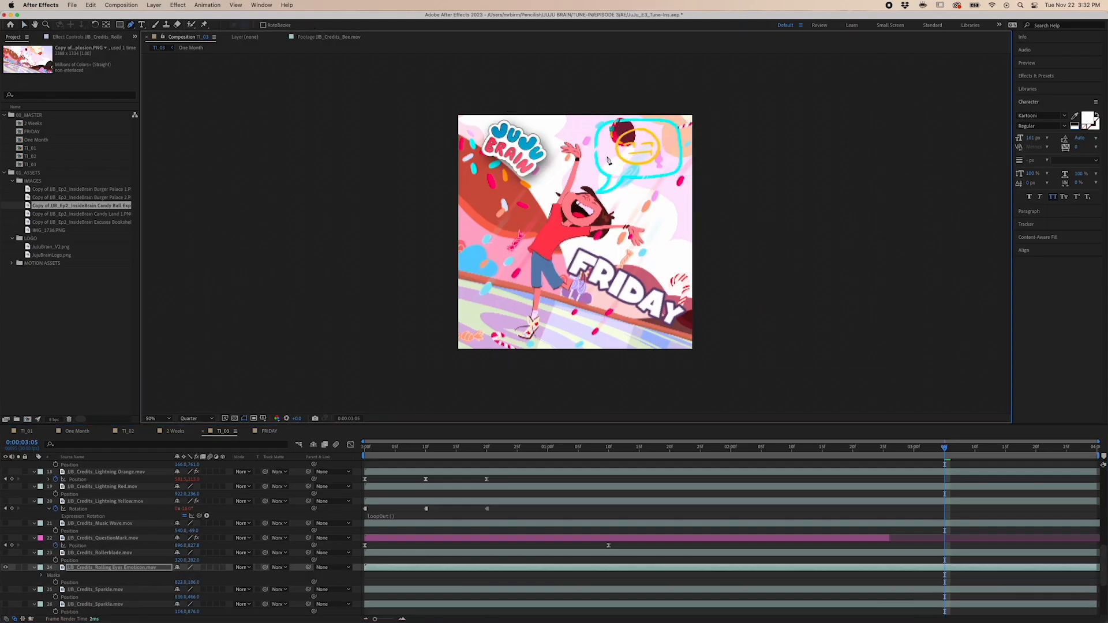
Finish the mask on the Rolling Eyes Emoticon doodle, rotate the layer about 43° and preview from the start.
left_click(211, 576)
key("r")
left_click_drag(181, 567, 206, 568)
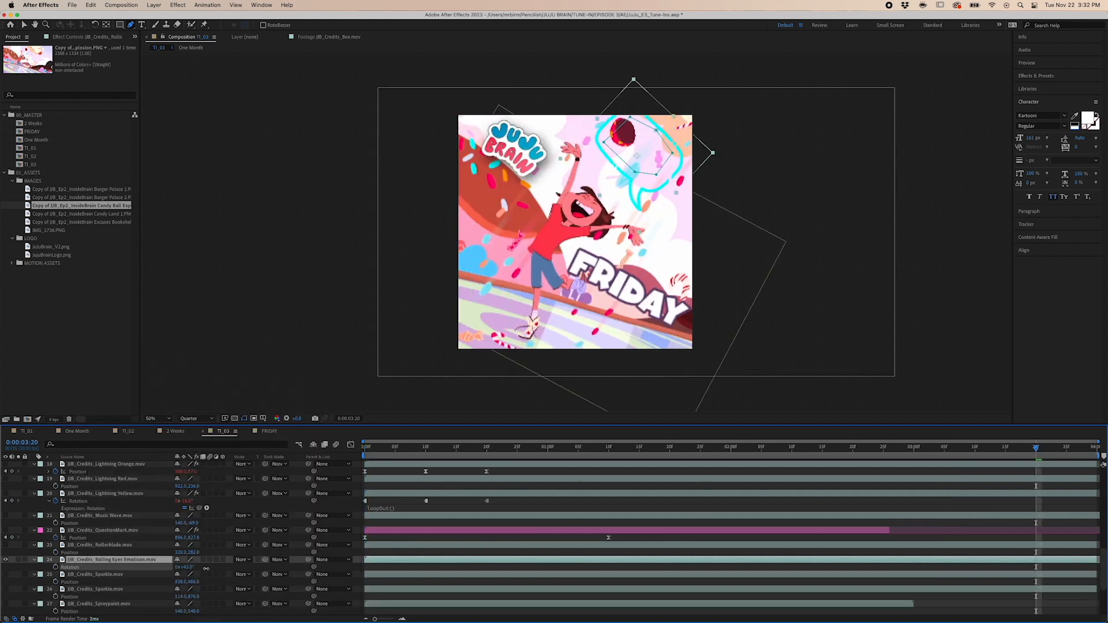
left_click_drag(1035, 448, 364, 448)
key("space")
scroll(185, 542, "down", 5)
Reposition the heart doodle and parent the Hearts layers to the candy background image, previewing their motion.
left_click_drag(308, 493, 119, 596)
left_click(95, 508)
left_click_drag(180, 516, 143, 516)
key("space")
left_click_drag(1036, 448, 645, 448)
key("space")
left_click(332, 508)
left_click(371, 347)
key("space")
Turn on the Lightbulb doodle in TI_03, adjust its Position and preview the animation.
left_click(5, 523)
left_click_drag(180, 530, 186, 531)
key("space")
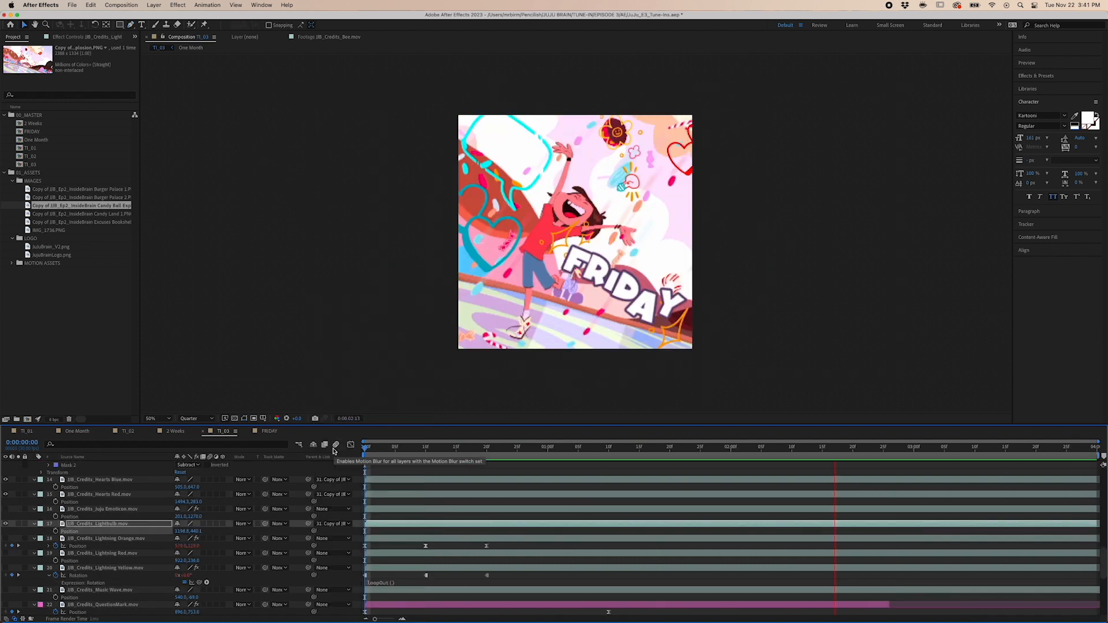
key("space")
Make one more doodle layer visible in TI_03 and select it.
scroll(109, 523, "up", 10)
scroll(109, 523, "down", 2)
left_click(6, 537)
left_click(100, 539)
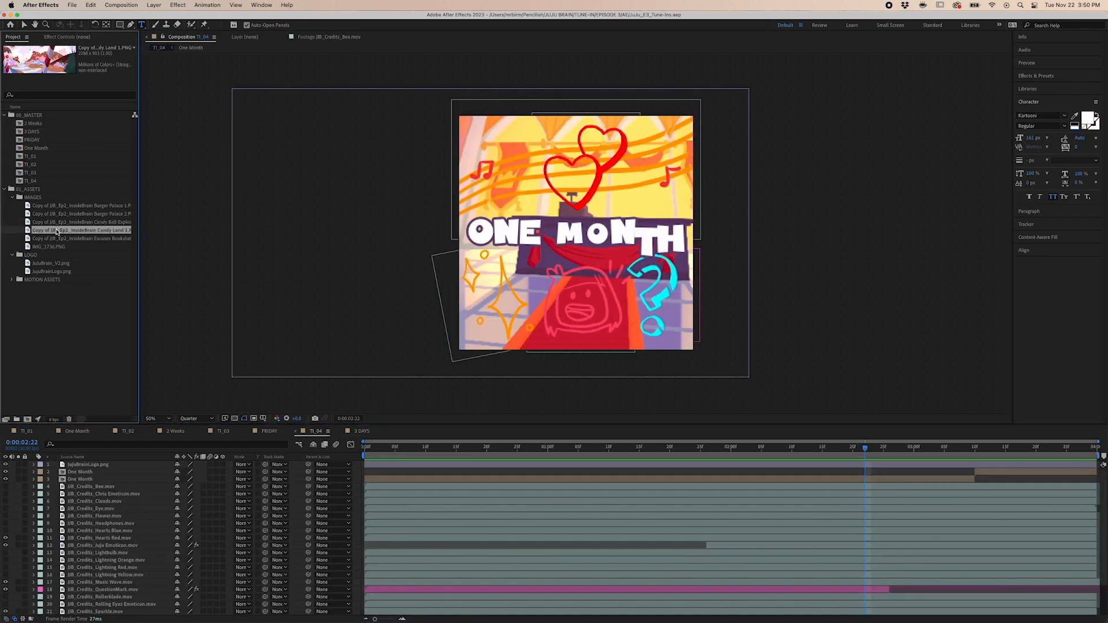
Add the Excuses Bookshelf image to TI_04 beneath the doodle layers and reveal its Scale property.
left_click_drag(55, 239, 191, 612)
key("s")
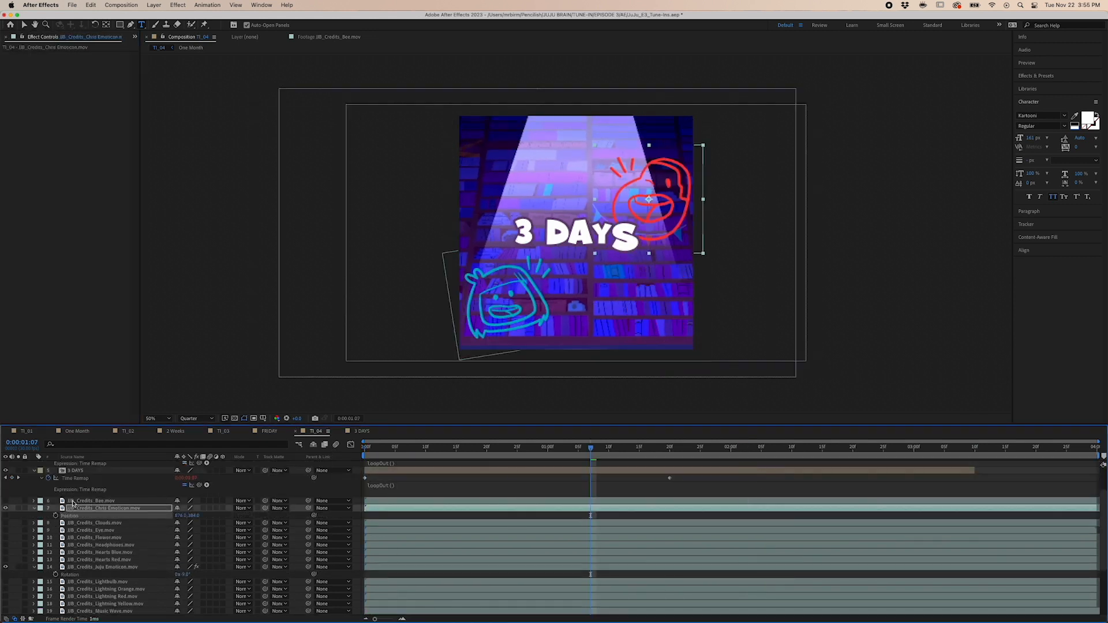
Reposition the red emoticon doodle near the upper corner of the 3 Days post and recolour it dark blue with a Fill effect.
left_click_drag(651, 207, 645, 177)
left_click(1035, 76)
left_click(1059, 87)
type("fill")
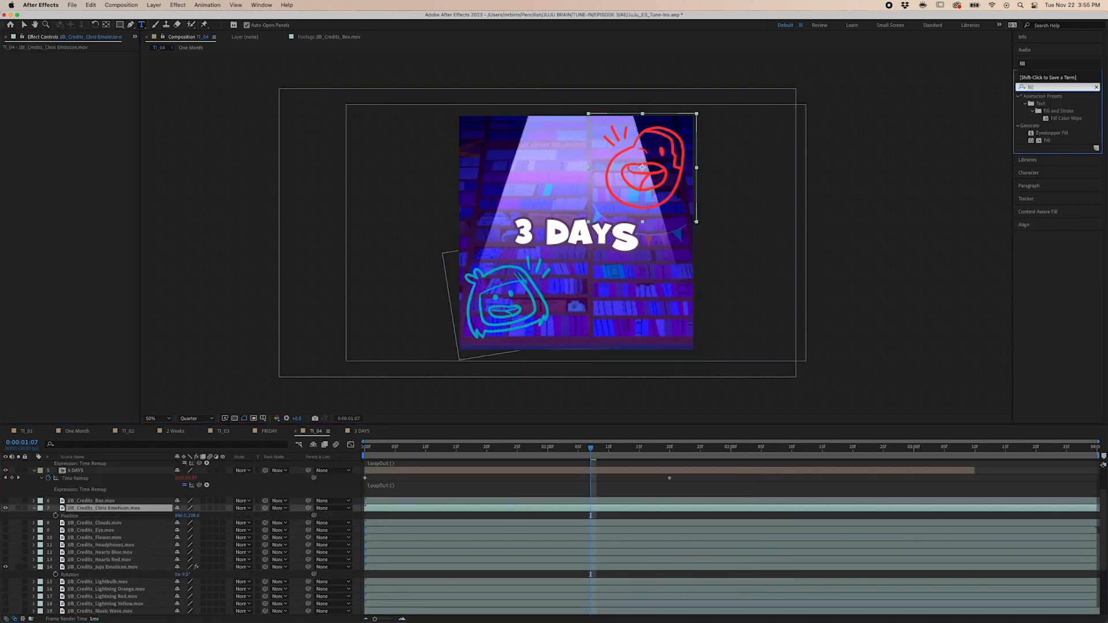
double_click(1048, 140)
left_click(92, 77)
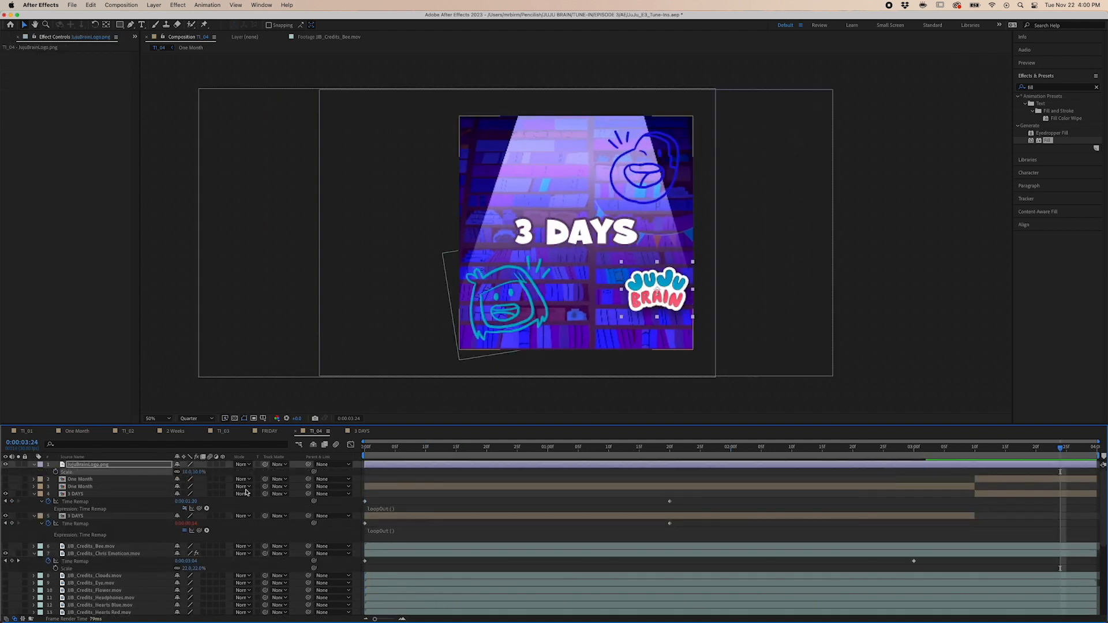
Add a layer style to the JuJu Brain logo in TI_04 and adjust the style's settings.
left_click_drag(289, 472, 367, 473)
right_click(82, 465)
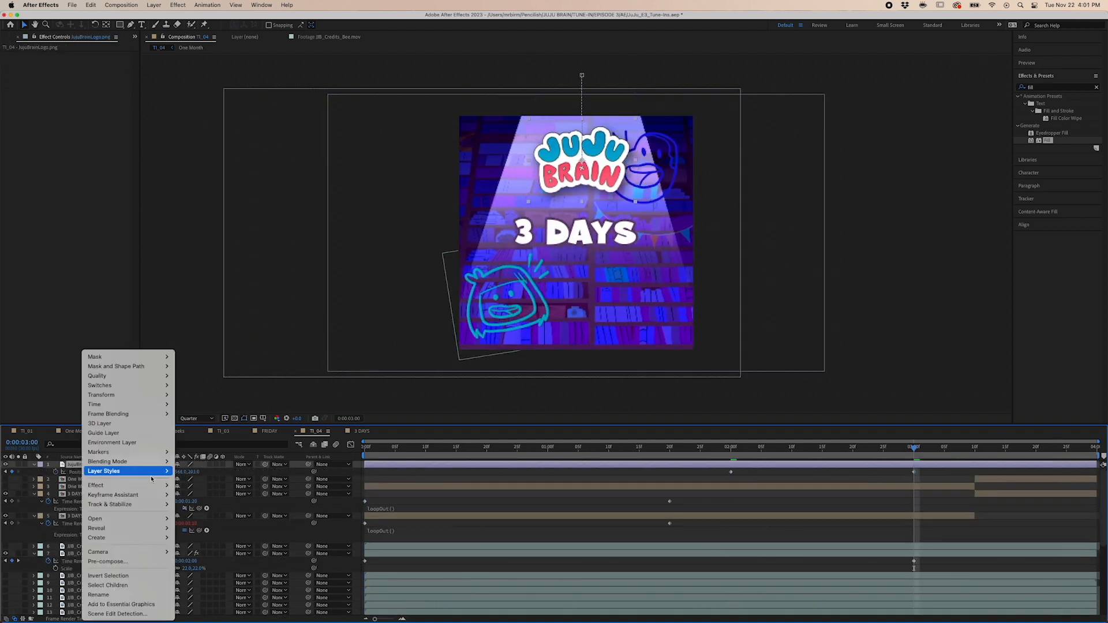
mouse_move(116, 466)
left_click(208, 523)
left_click(48, 479)
left_click_drag(179, 552, 225, 552)
scroll(114, 512, "down", 3)
left_click(180, 538)
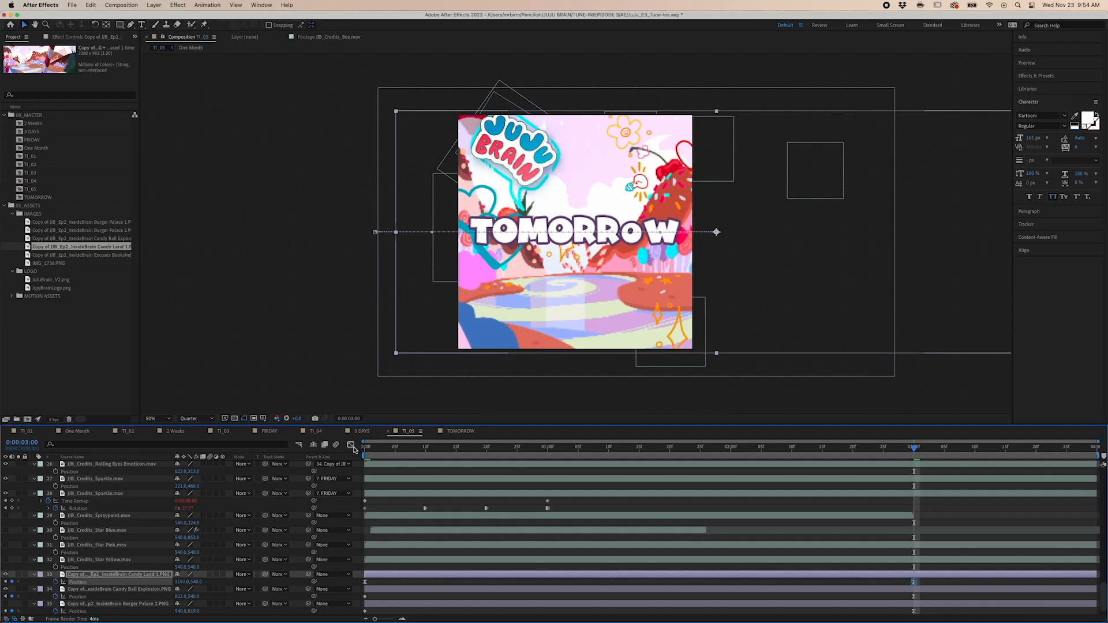
Examine the Candy Land background's Position keyframes in the graph editor and scrub through the TI_05 animation.
key("shift+F3")
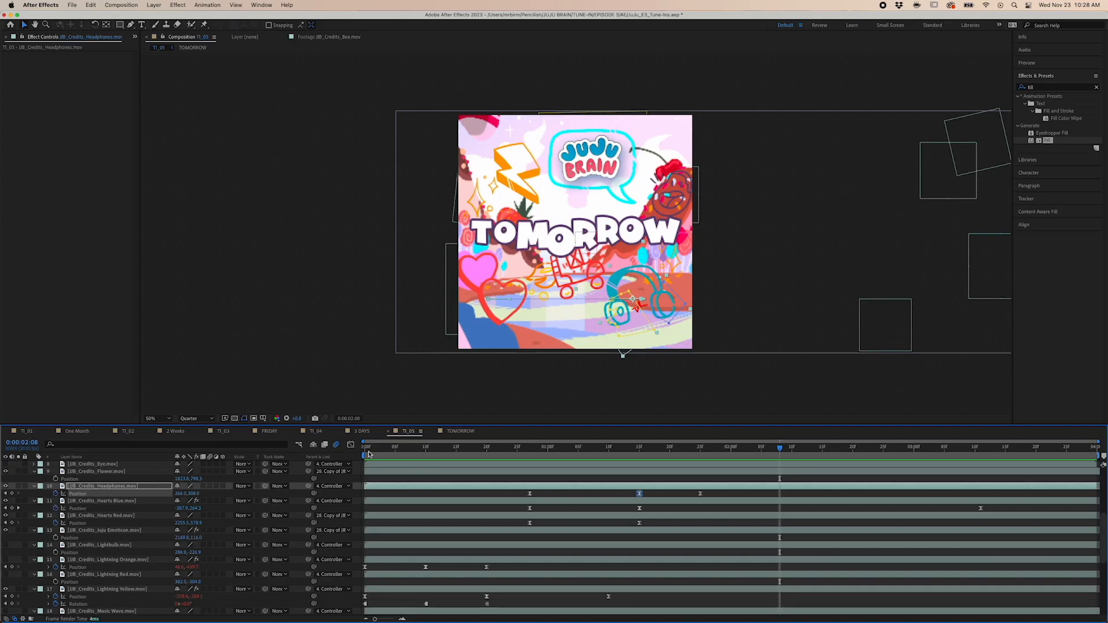
left_click_drag(368, 454, 531, 463)
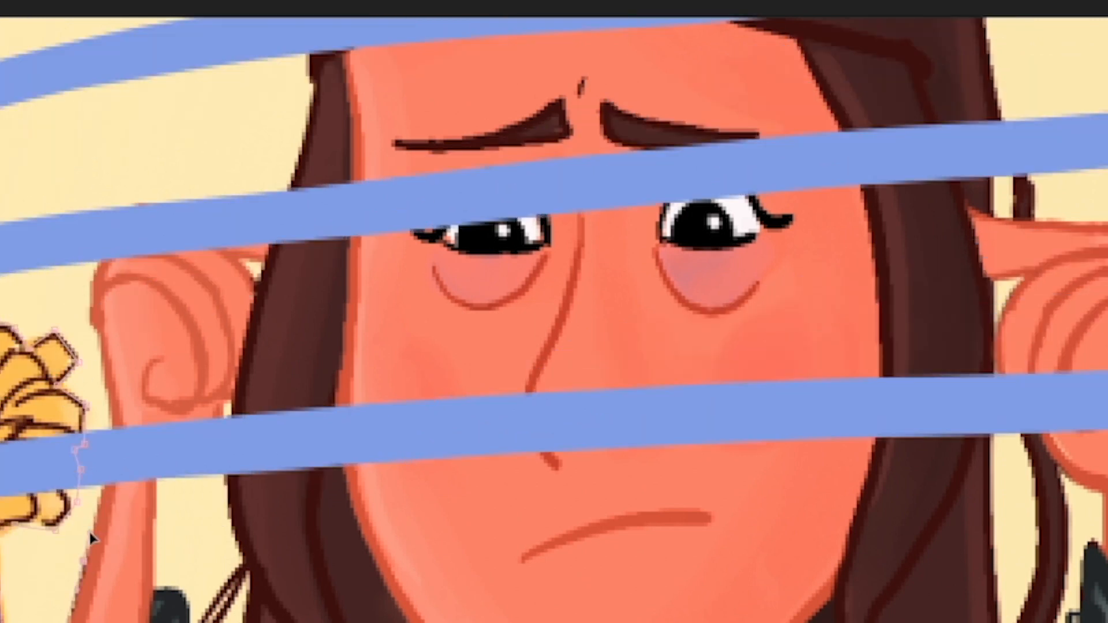
Trace a Pen tool mask on the Music Wave layer along the party hat's fringe and the worried woman's ear and hair.
left_click(246, 209)
left_click(123, 293)
left_click(465, 241)
left_click(390, 342)
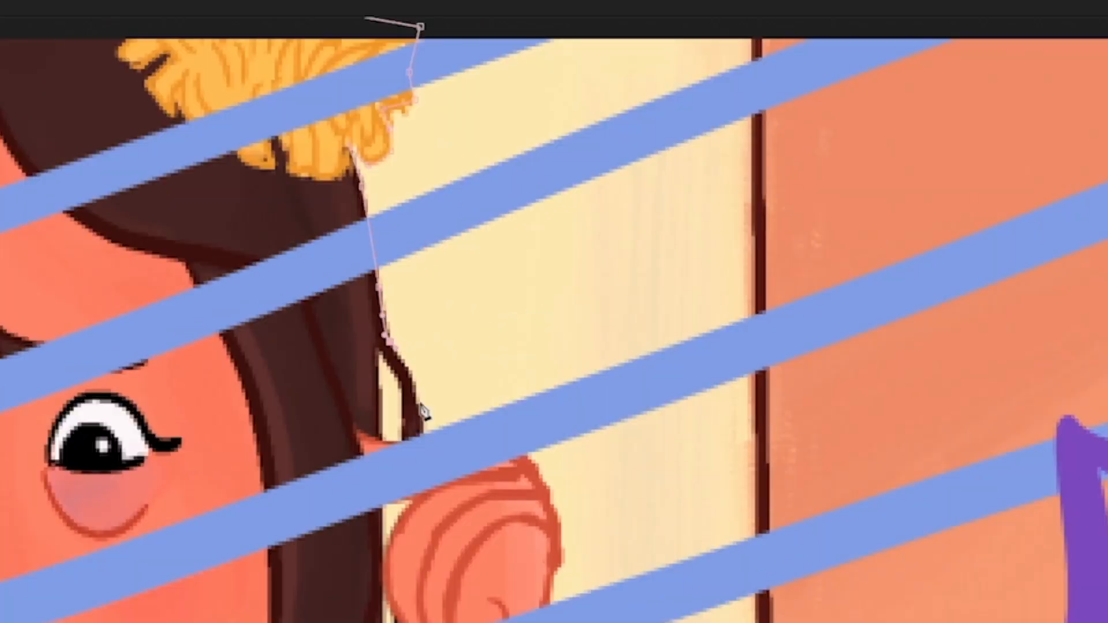
Extend the Music Wave mask path past the woman and around the leafy edges of the lower garland.
left_click(233, 382)
left_click(45, 500)
left_click_drag(103, 455, 101, 503)
left_click(159, 476)
left_click(169, 507)
left_click_drag(226, 463, 246, 468)
left_click(250, 482)
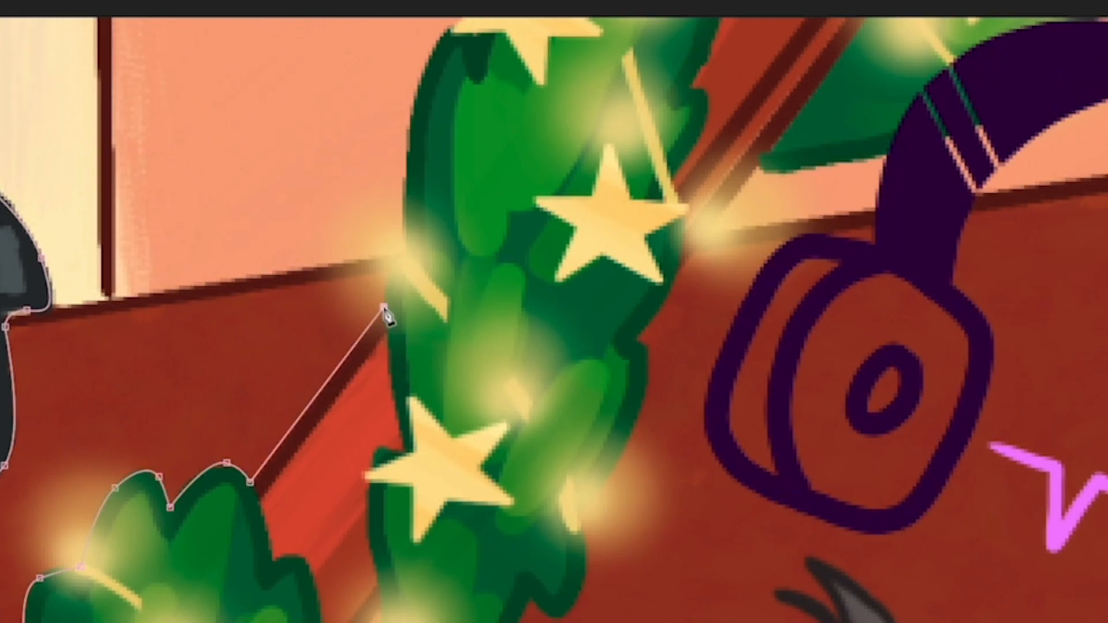
Carry the Music Wave mask outside the artwork, set its mode so the wave passes behind the characters, and preview it.
left_click(548, 144)
scroll(601, 173, "down", 3)
left_click(634, 344)
left_click(354, 349)
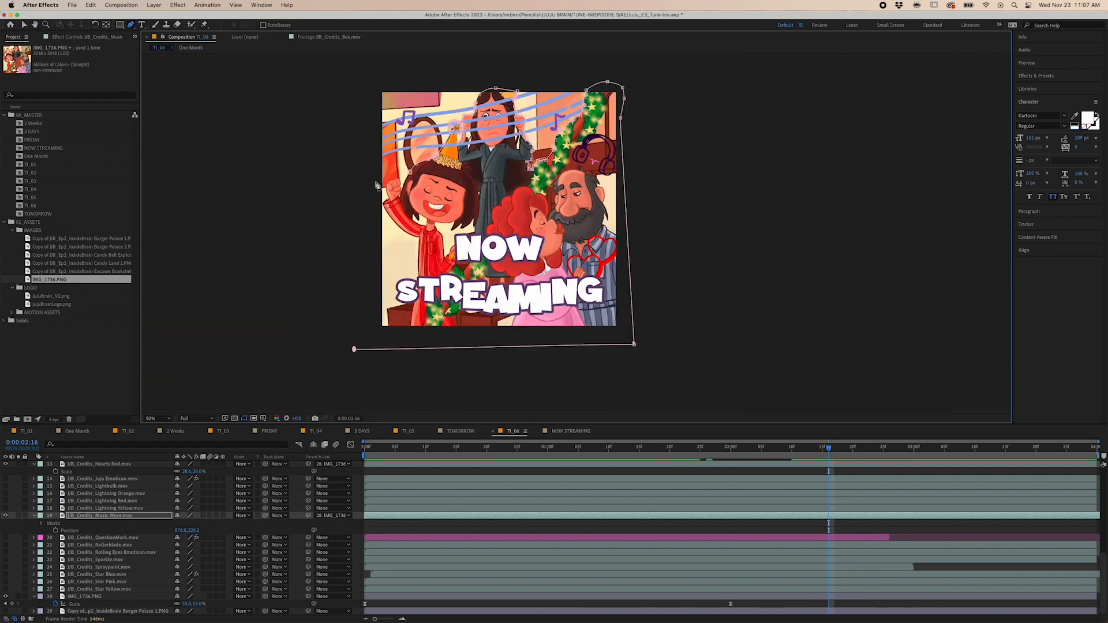
left_click(41, 524)
left_click(188, 530)
left_click(189, 542)
left_click_drag(829, 448, 354, 453)
key("space")
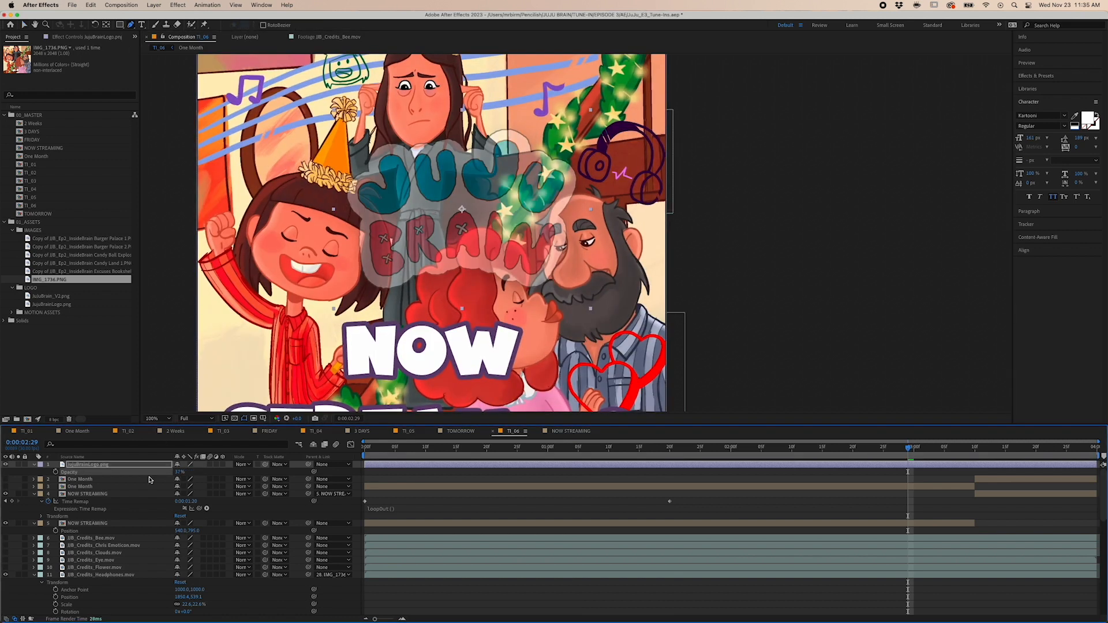
Create a semi-transparent white solid above the logo in TI_06 and trace its mask around the red-haired woman and bearded man.
left_click(153, 5)
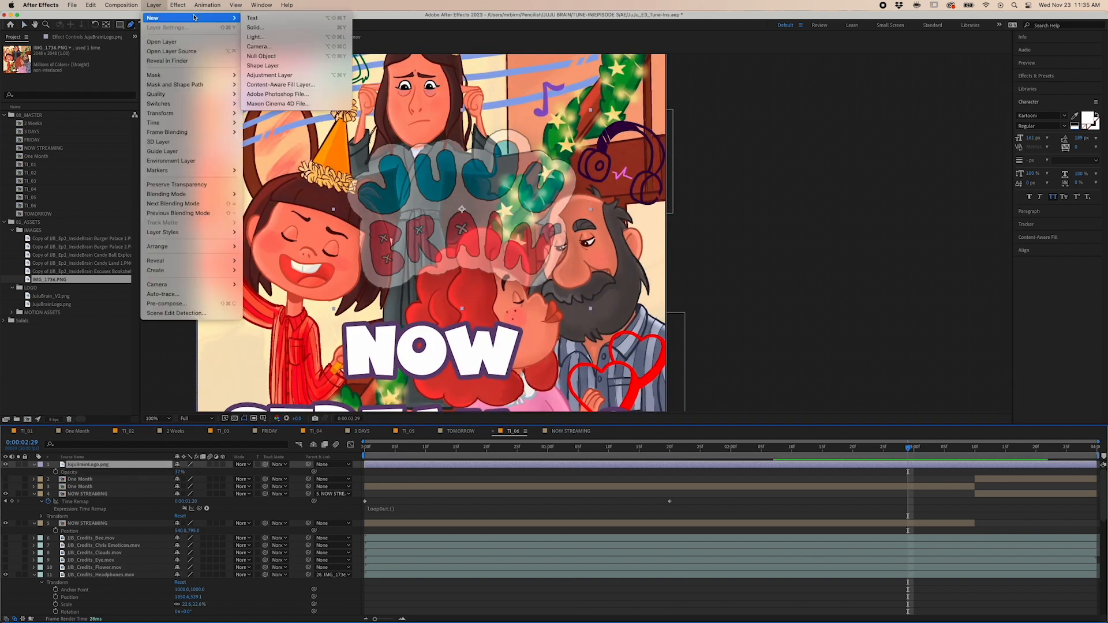
left_click(5, 479)
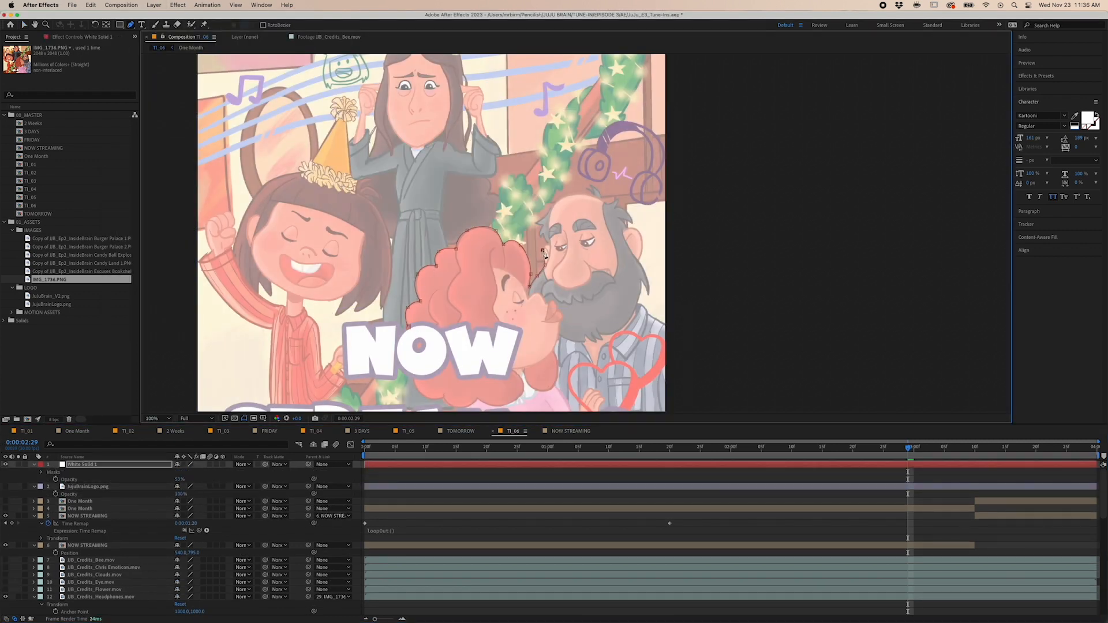
scroll(546, 271, "up", 1)
left_click(588, 166)
scroll(594, 231, "up", 1)
left_click(602, 285)
left_click(582, 306)
scroll(601, 342, "down", 3)
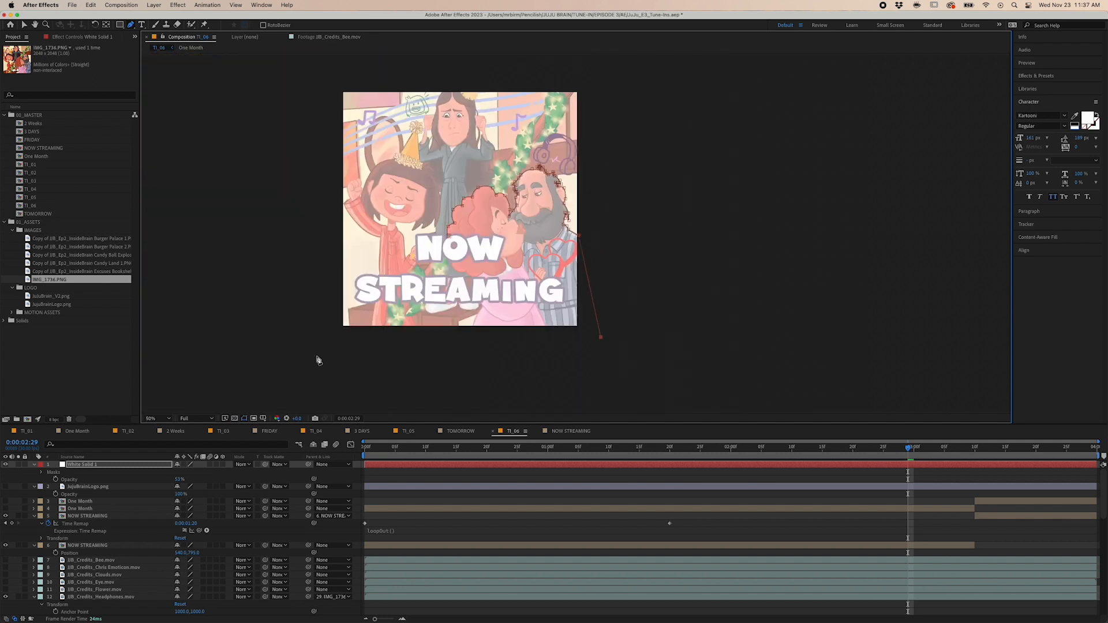
Continue the white solid's mask beyond the artwork's lower edge and up around the smiling girl's raised fist and party hat.
left_click(602, 342)
scroll(330, 204, "up", 2)
left_click(421, 108)
left_click_drag(479, 102, 369, 279)
left_click_drag(481, 204, 405, 301)
left_click(465, 187)
left_click_drag(508, 312, 487, 214)
left_click(488, 219)
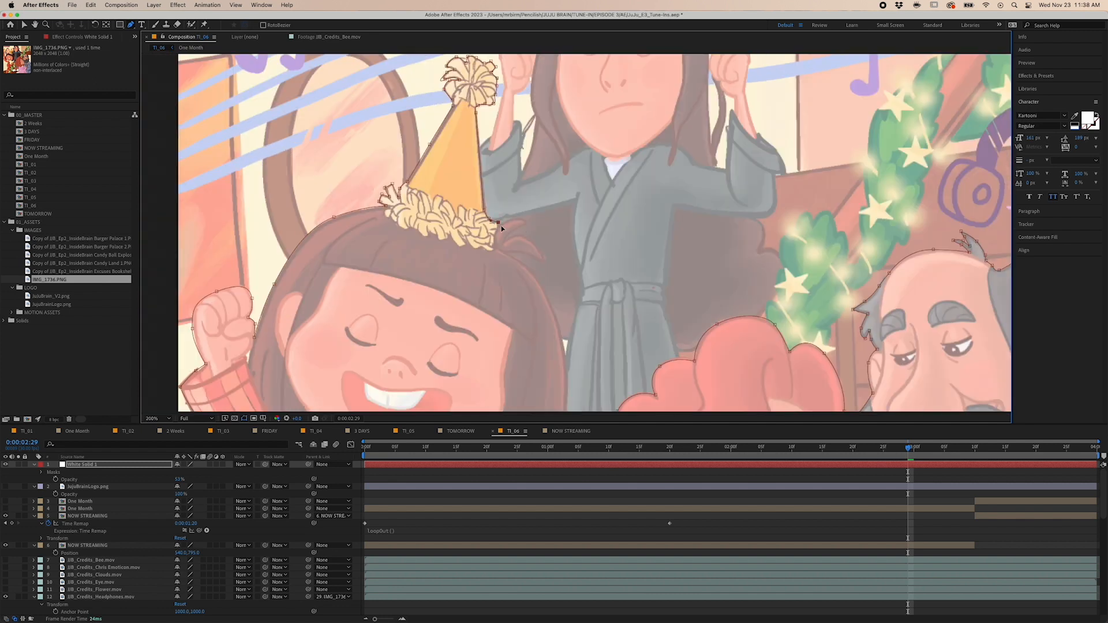
Finish the white solid's mask along the smiling girl's hair towards the red-haired woman and preview the composition.
left_click_drag(565, 354, 568, 374)
left_click_drag(568, 374, 571, 142)
left_click_drag(564, 206, 560, 221)
left_click(398, 231)
mouse_move(427, 335)
left_mouse_down()
mouse_move(418, 227)
mouse_move(352, 138)
left_mouse_up()
left_click(369, 182)
left_click(601, 203)
key("space")
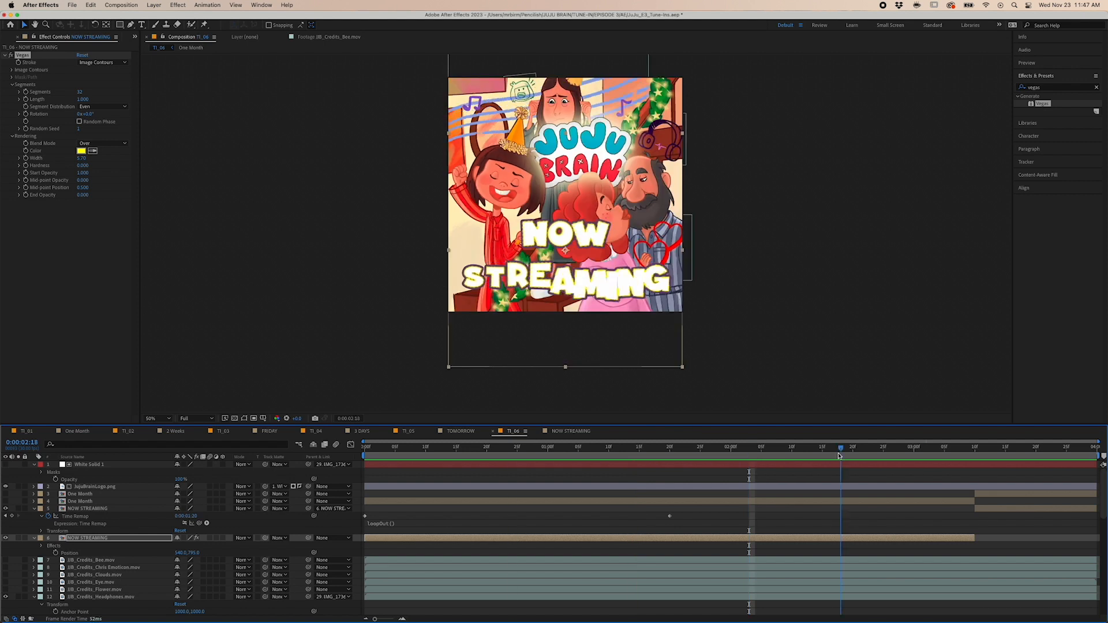
Add an Outer Glow layer style to the Hearts Red doodle with Overlay blending and a red glow colour.
right_click(65, 352)
left_click(200, 560)
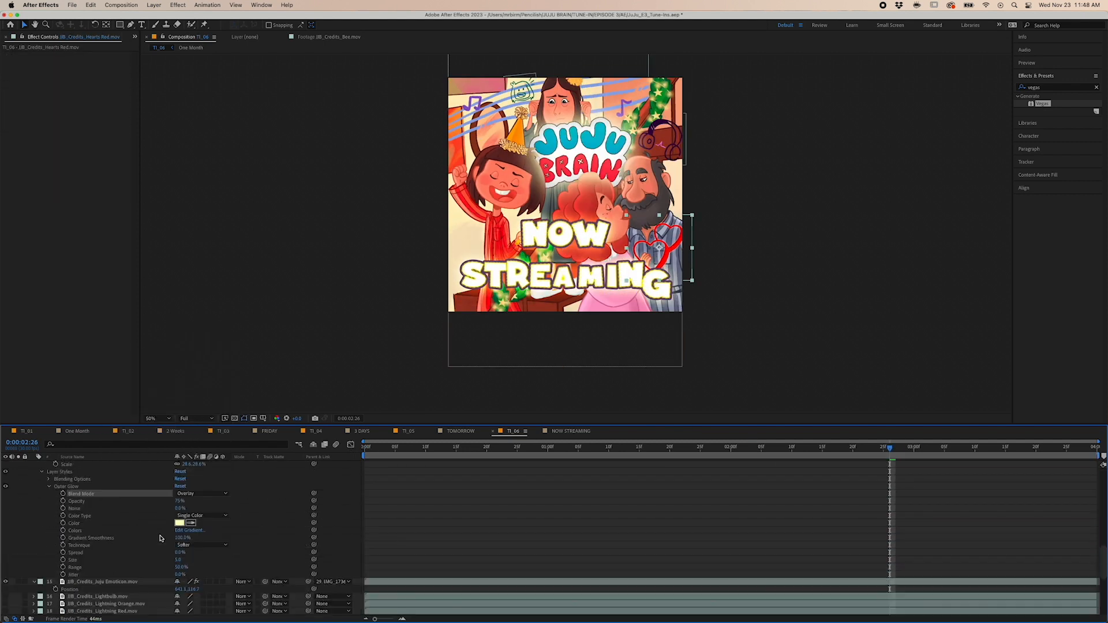
left_click(180, 523)
key("Escape")
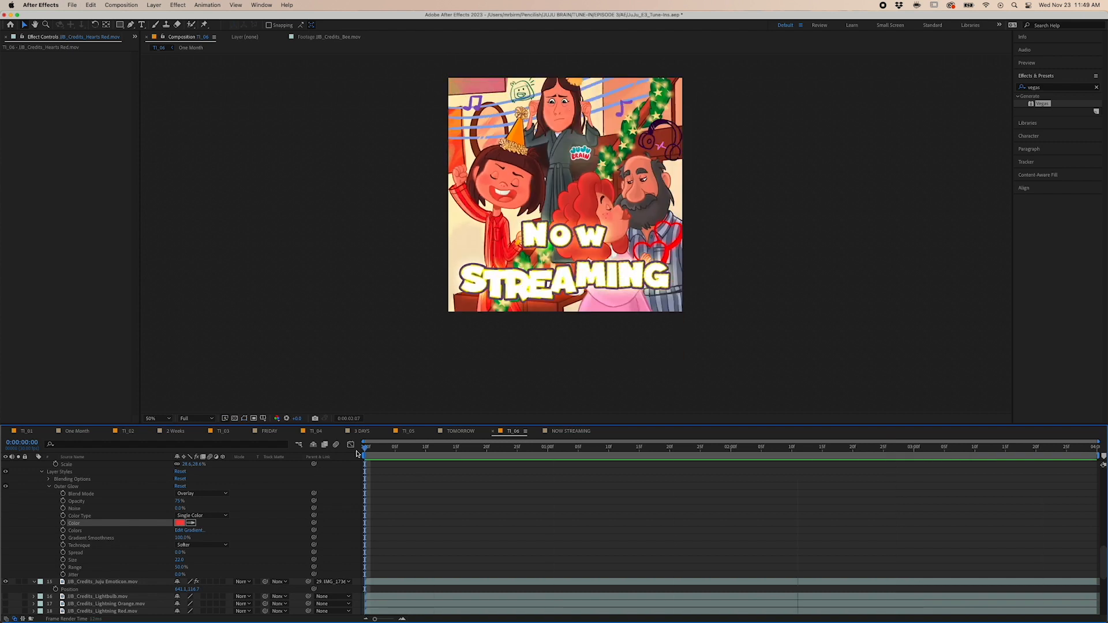